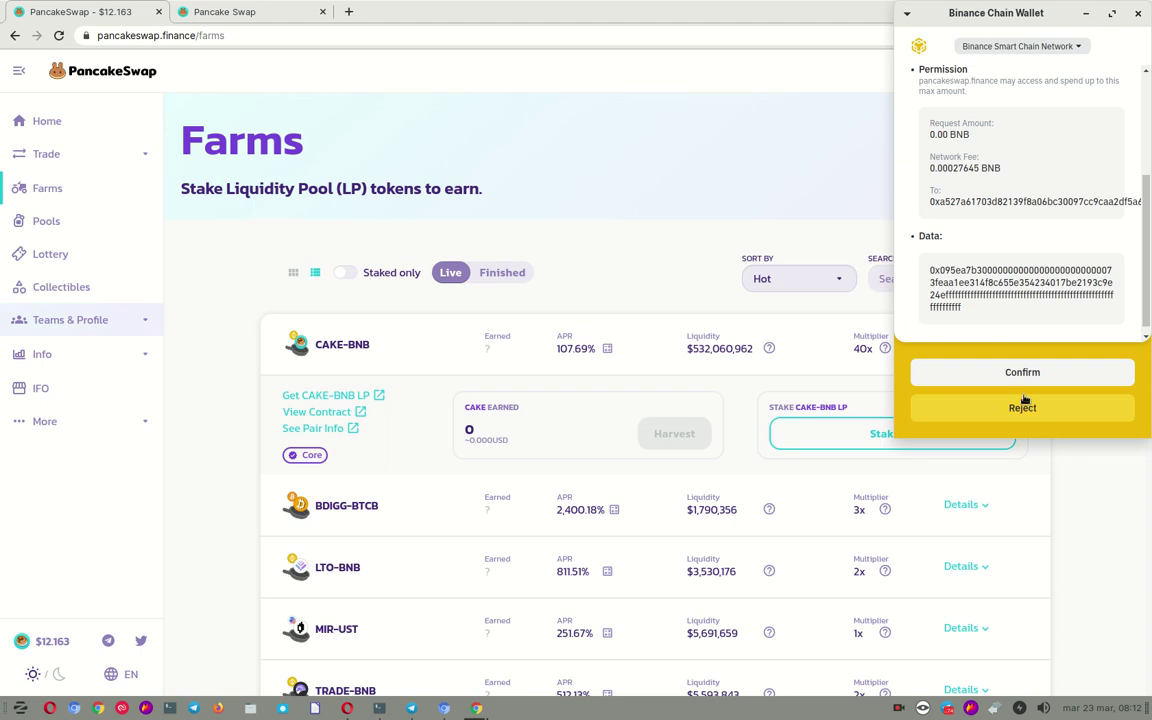
# Reject the pending spending permission request in the Binance Chain Wallet window
pyautogui.click(1030, 407)
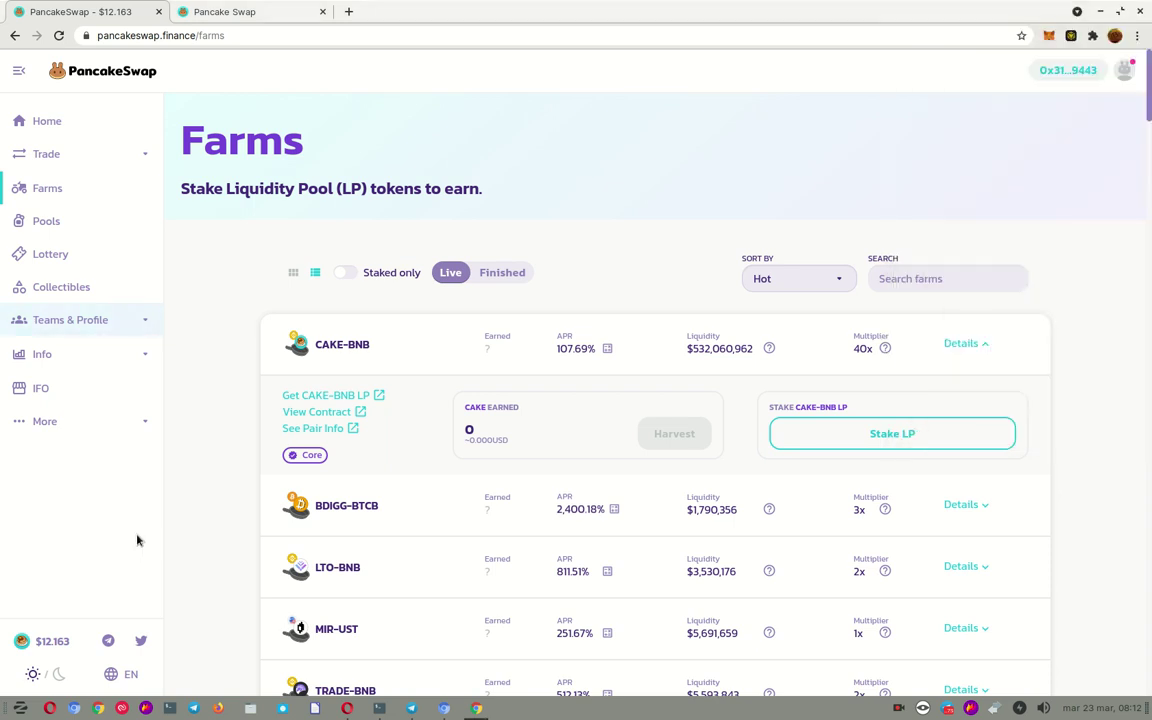
# View the CAKE-BNB farm's pair info and contract pages, returning to the farms list after each
pyautogui.click(314, 428)
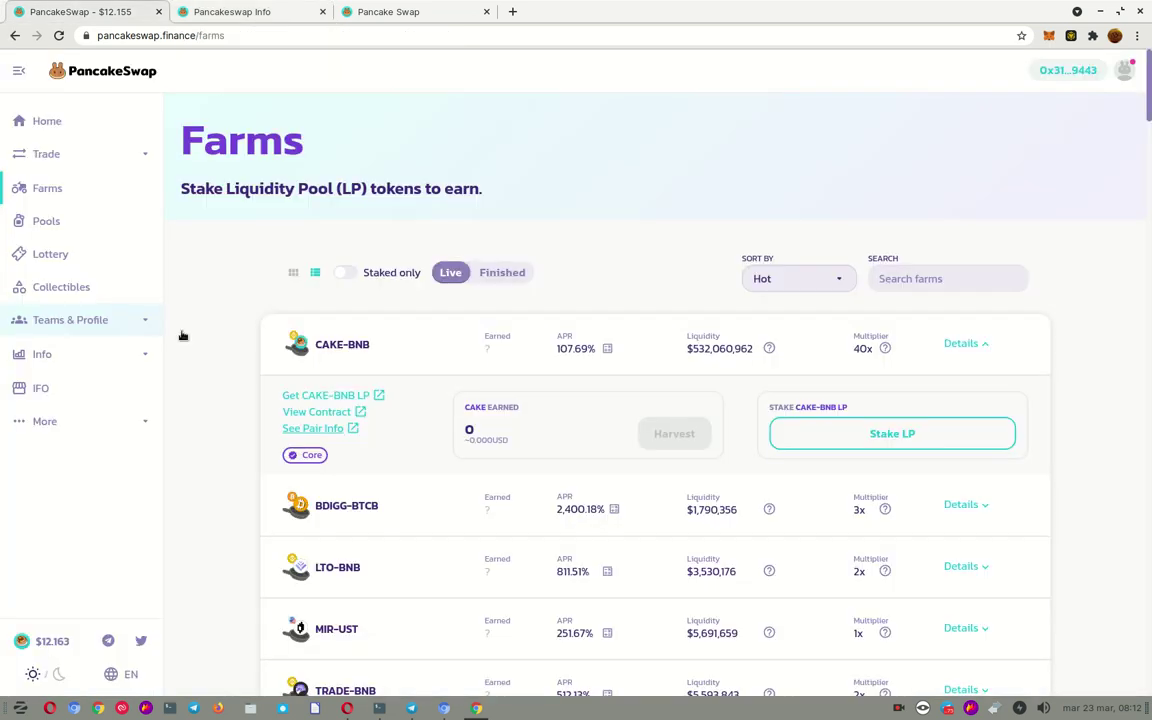
pyautogui.click(69, 15)
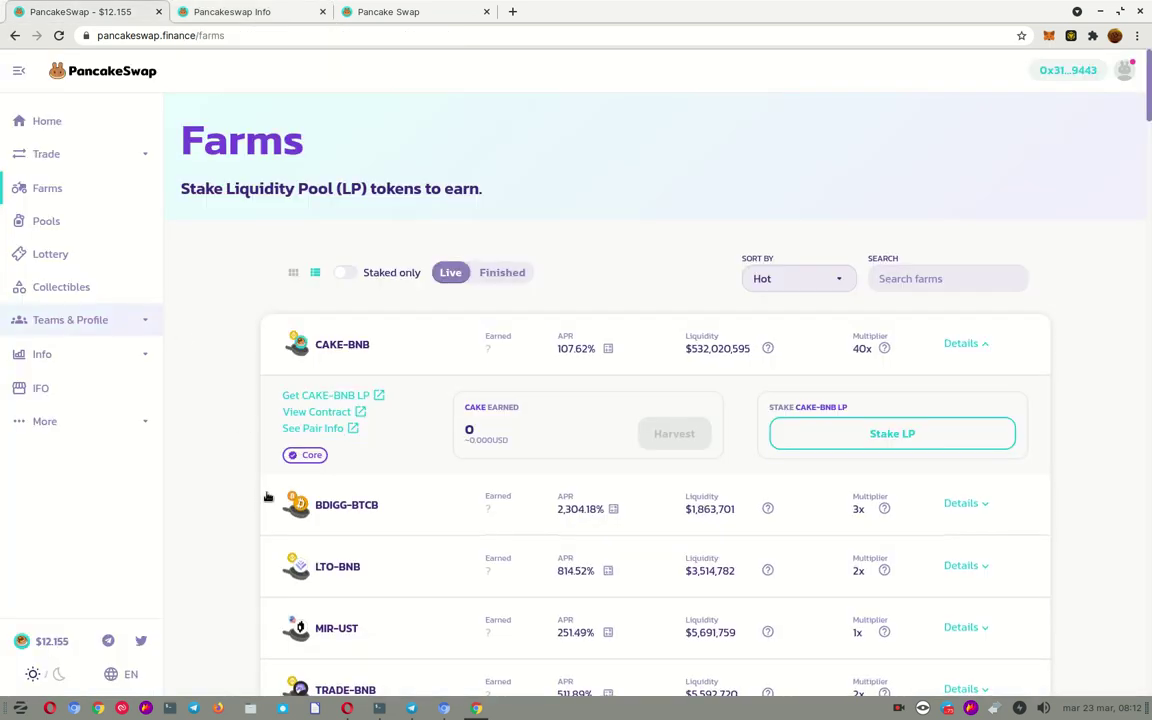
pyautogui.click(320, 412)
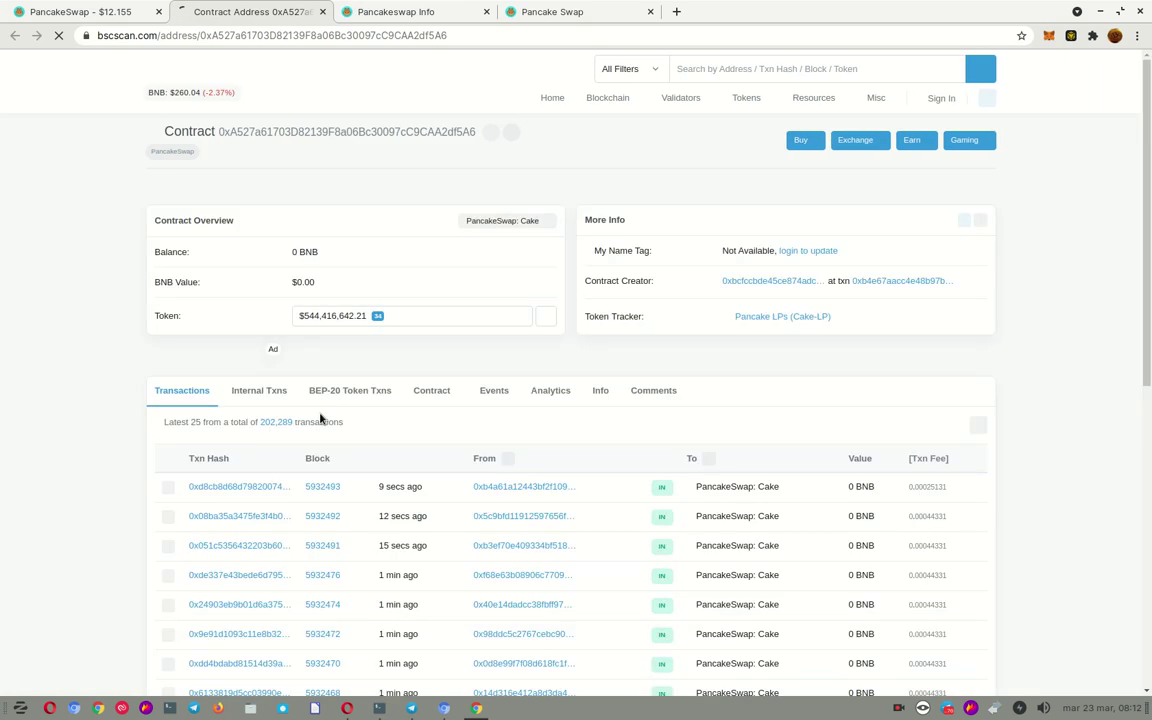
pyautogui.click(78, 12)
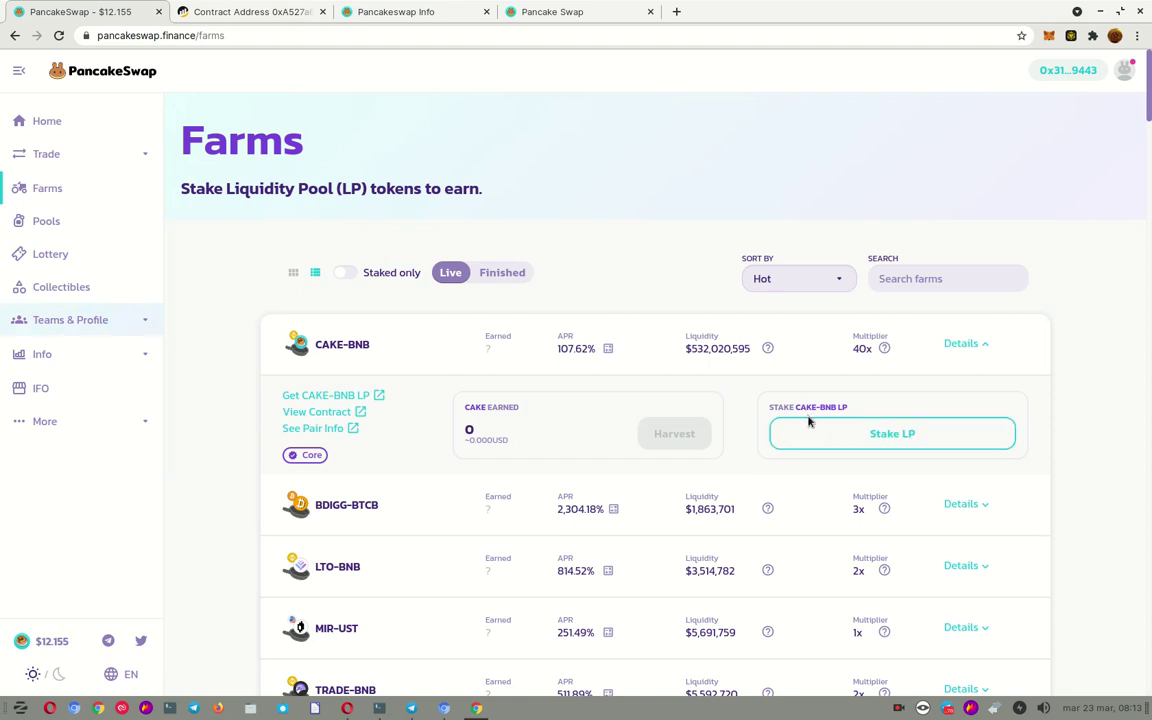
# Start staking CAKE-BNB LP tokens and follow the link for getting CAKE-BNB LP
pyautogui.click(880, 435)
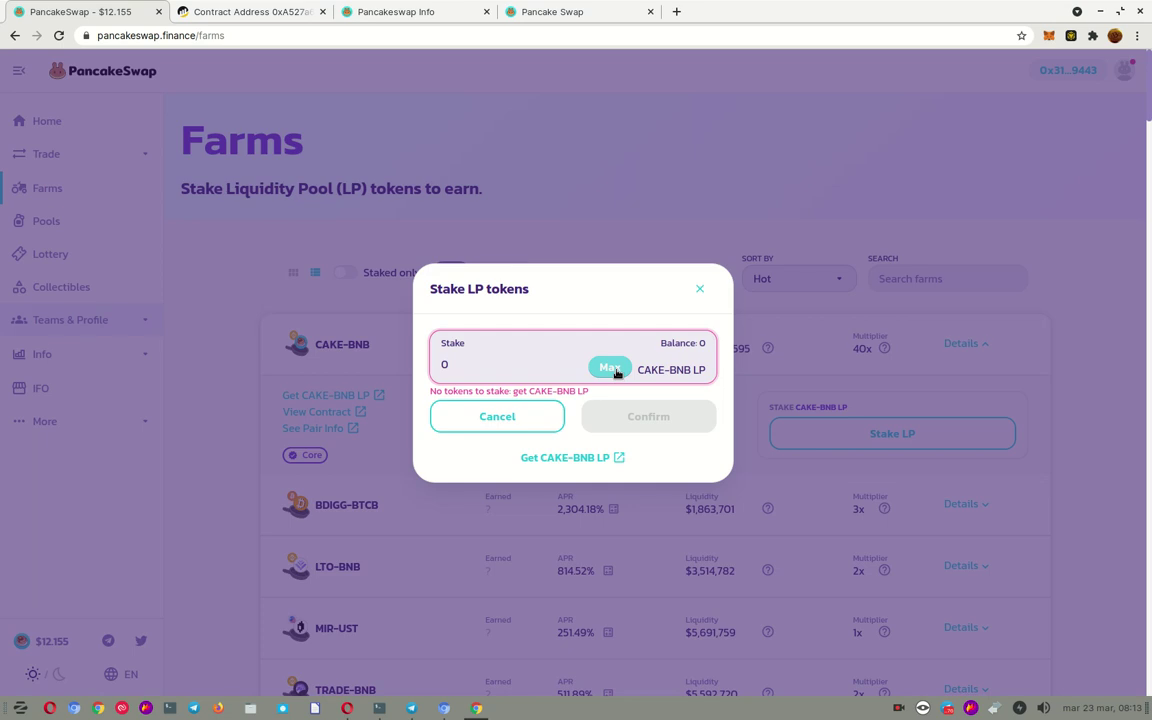
pyautogui.click(549, 391)
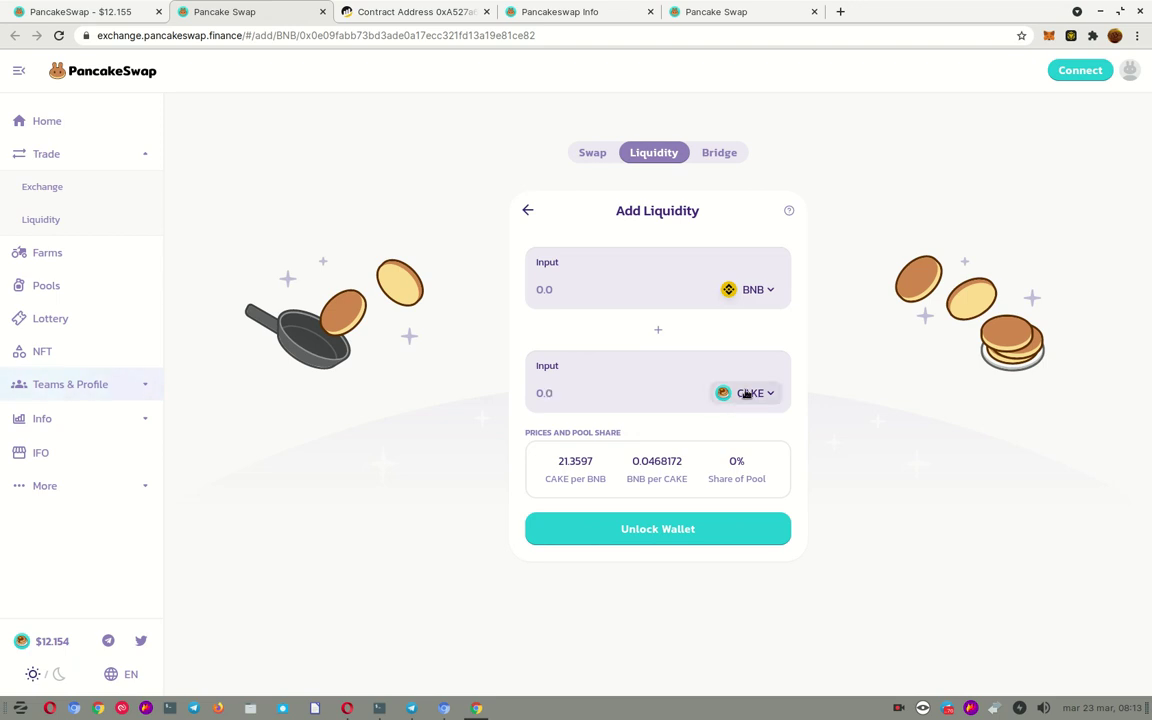
# Look at the token lists behind the BNB and CAKE inputs of the liquidity form
pyautogui.click(750, 292)
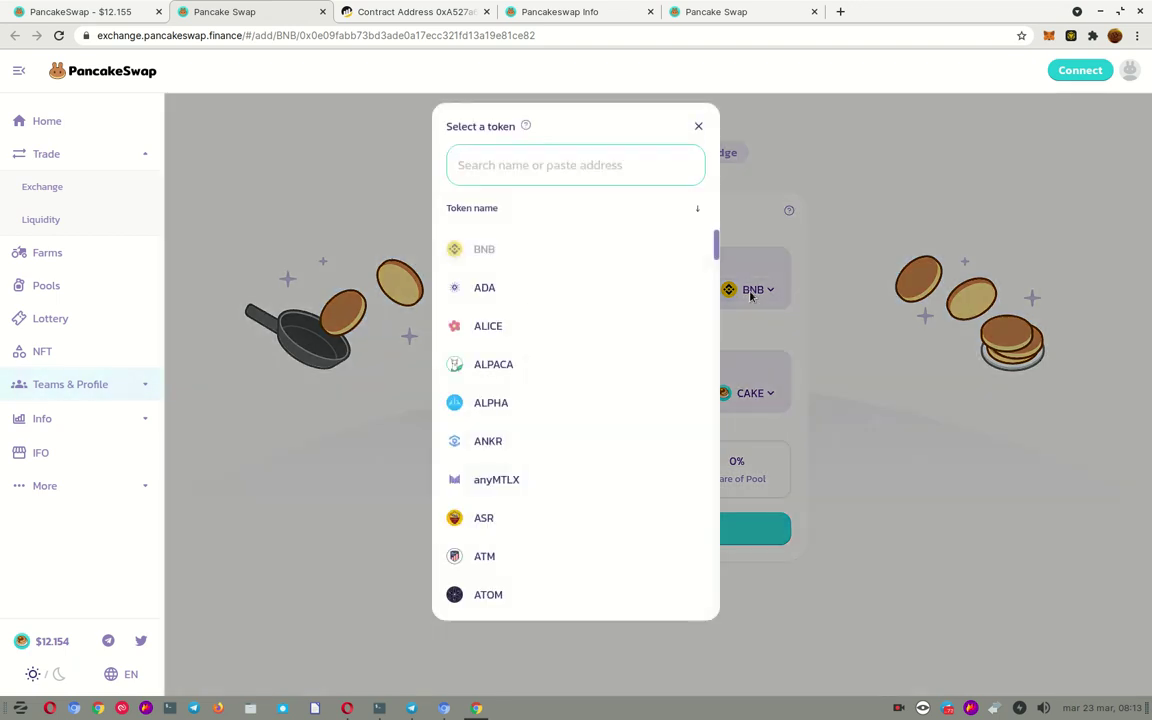
pyautogui.click(485, 253)
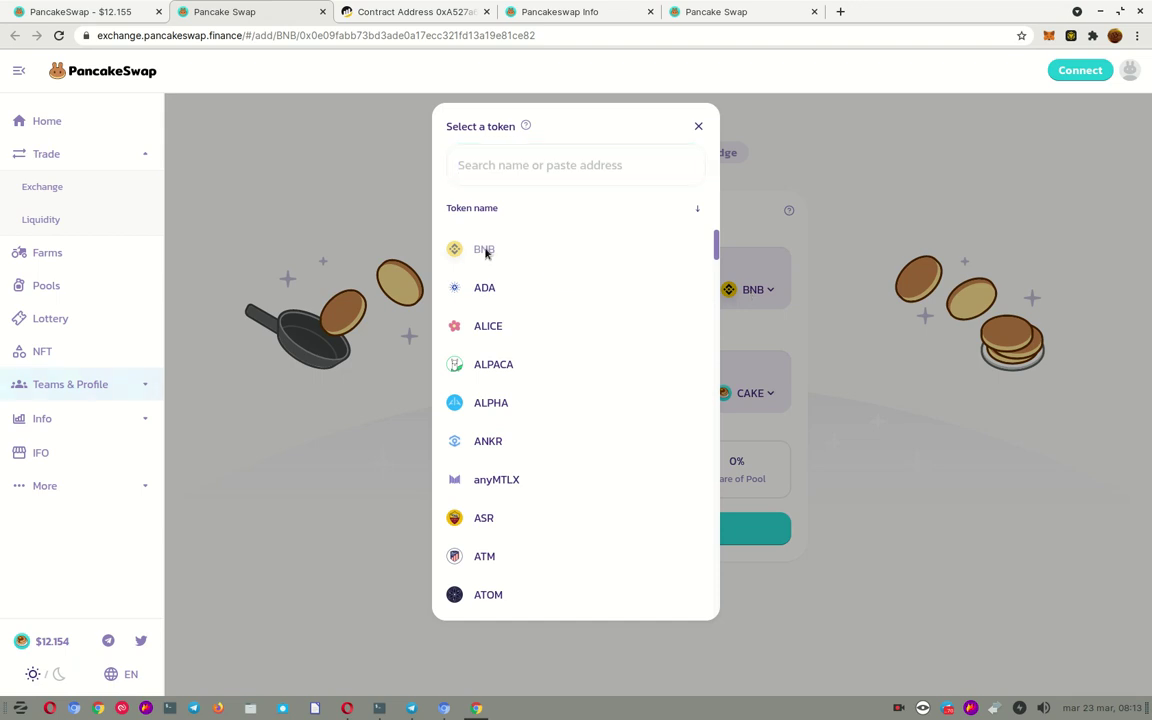
pyautogui.click(698, 126)
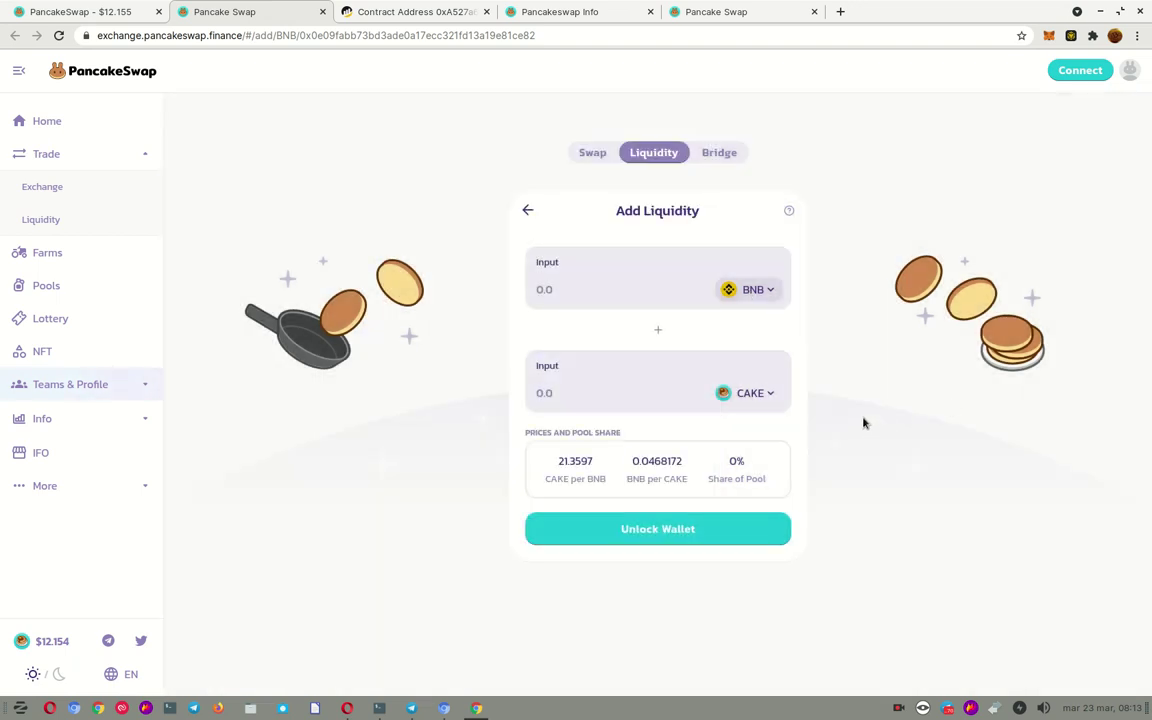
pyautogui.click(772, 394)
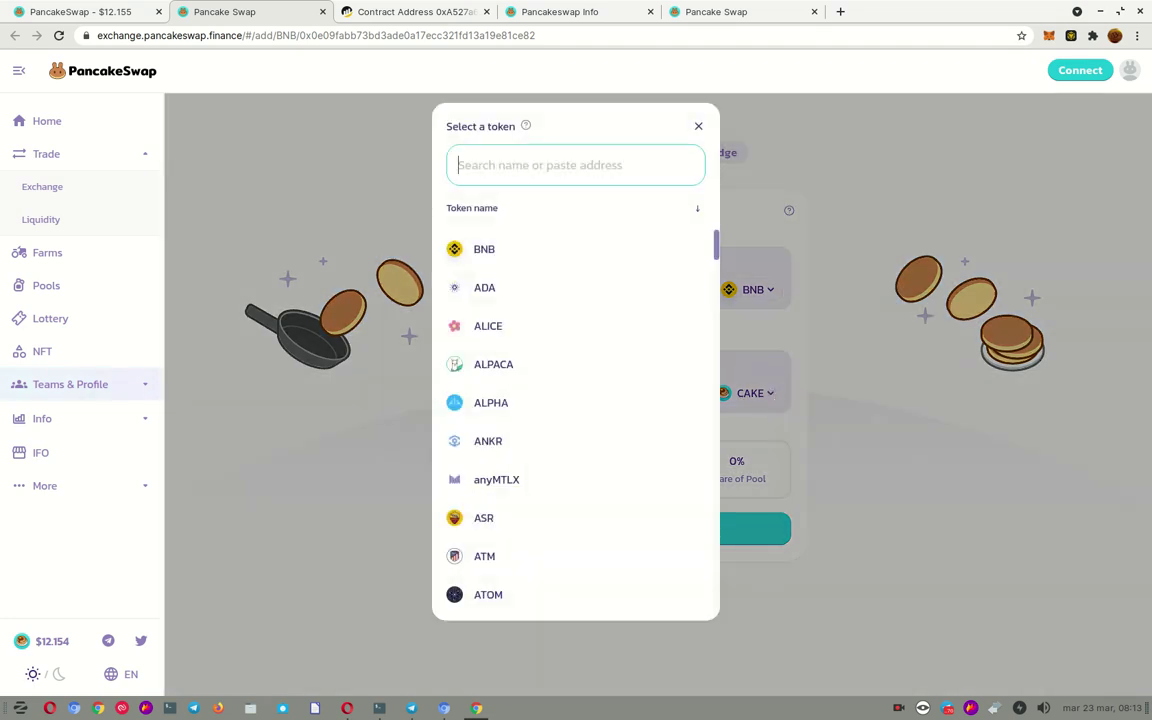
pyautogui.click(904, 712)
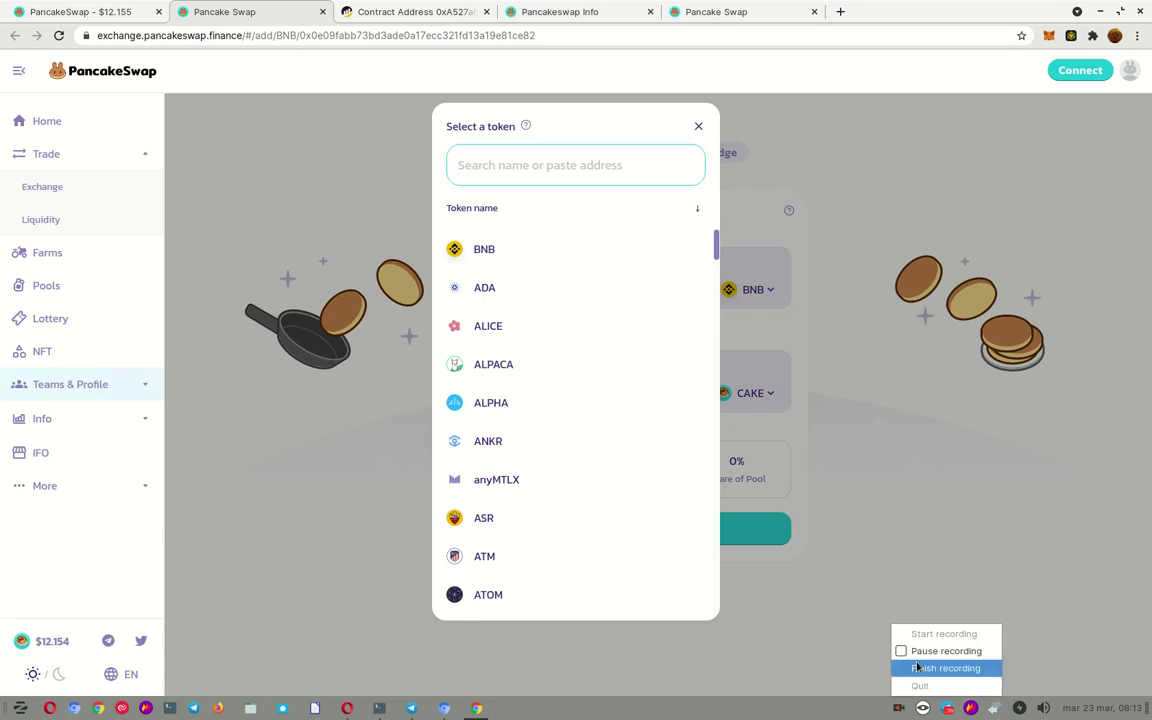
pyautogui.click(926, 666)
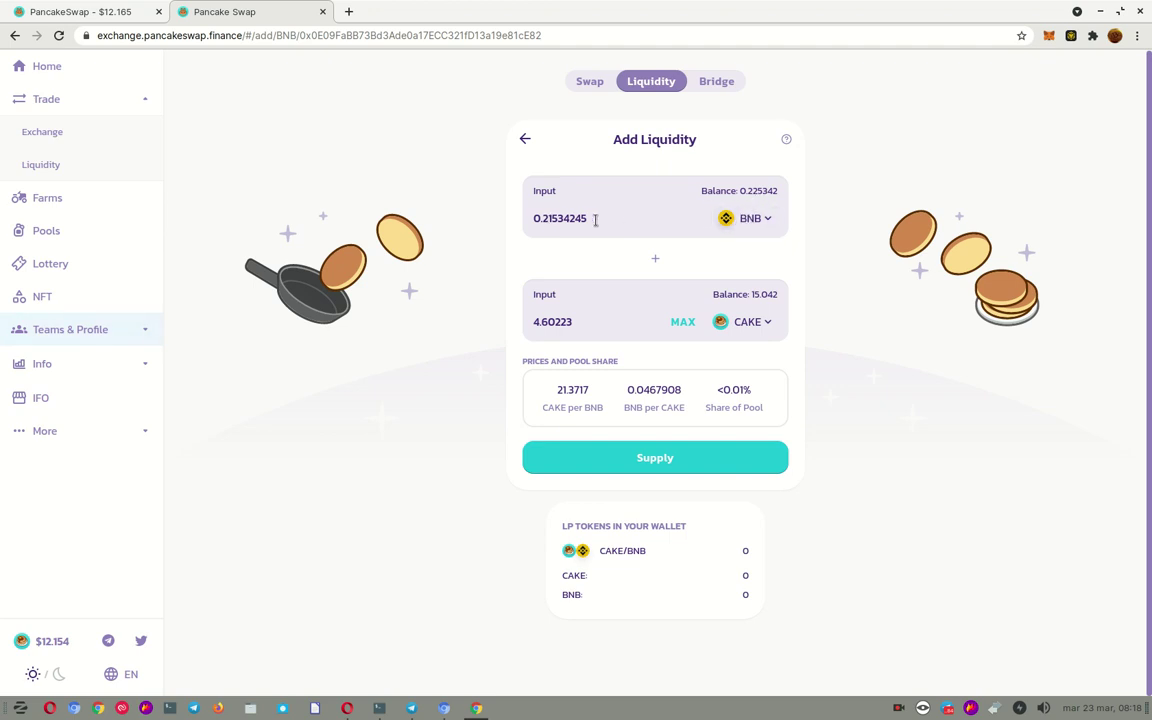
# Supply 0.21534245 BNB and the matching CAKE amount to the BNB/CAKE pool and confirm the supply
pyautogui.moveTo(590, 218); pyautogui.dragTo(531, 218)
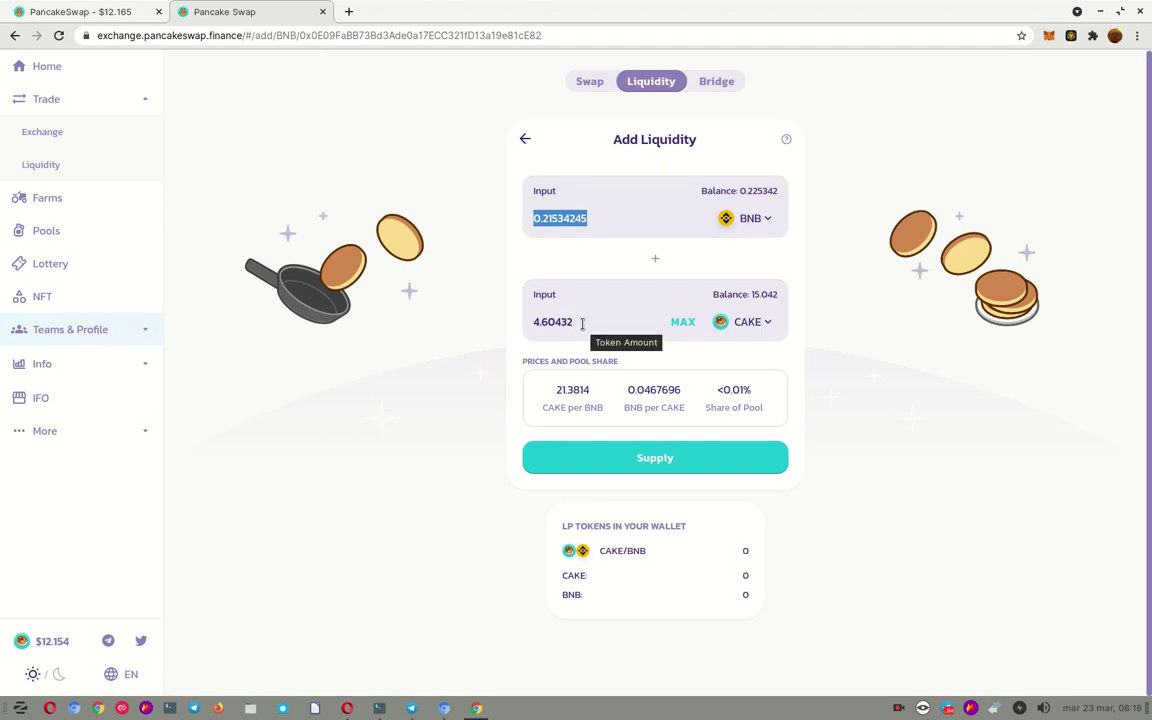
pyautogui.moveTo(574, 323); pyautogui.dragTo(533, 321)
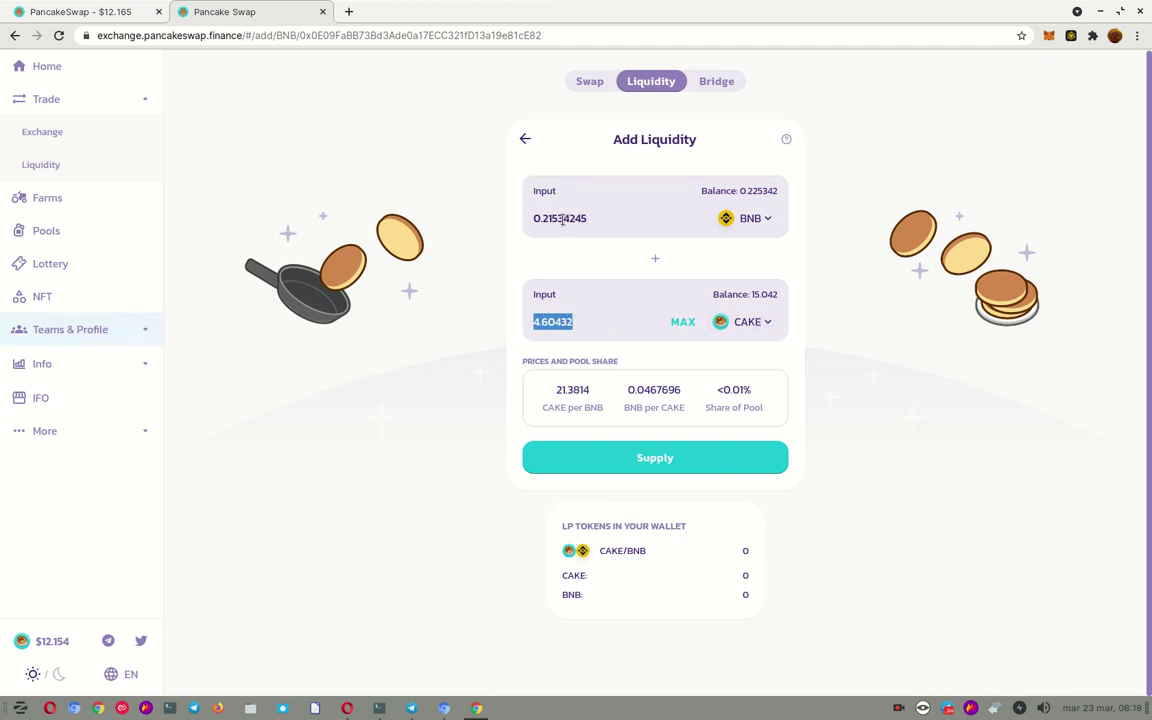
pyautogui.click(656, 460)
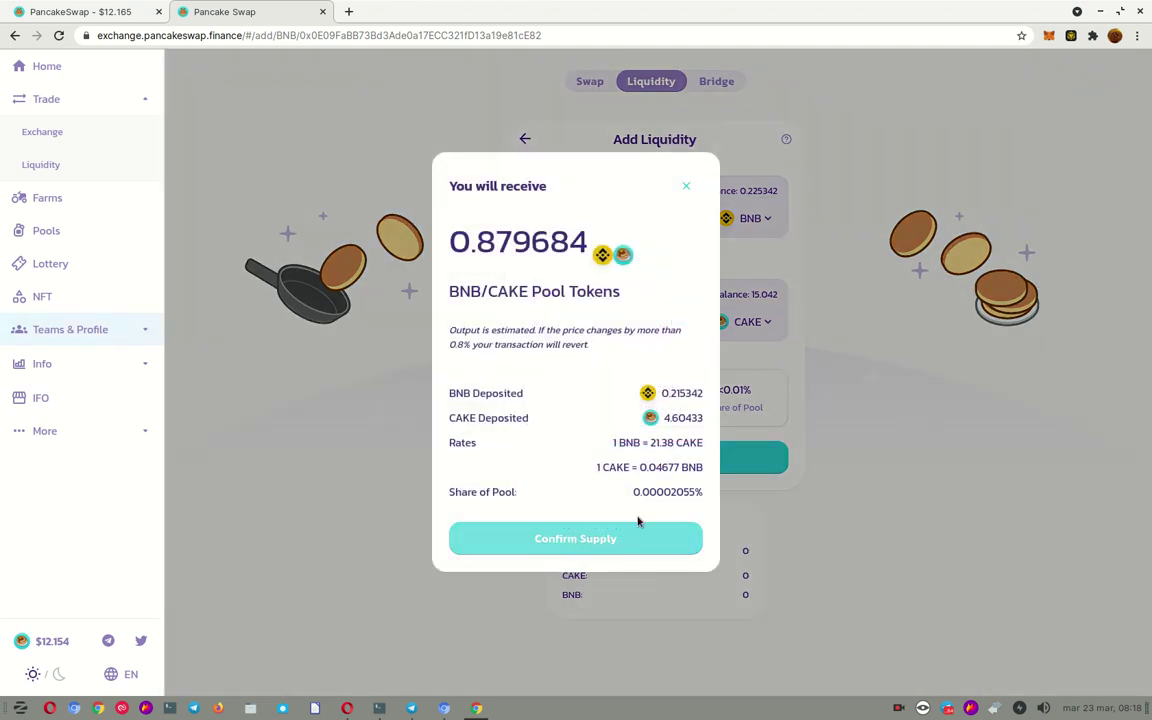
pyautogui.click(564, 542)
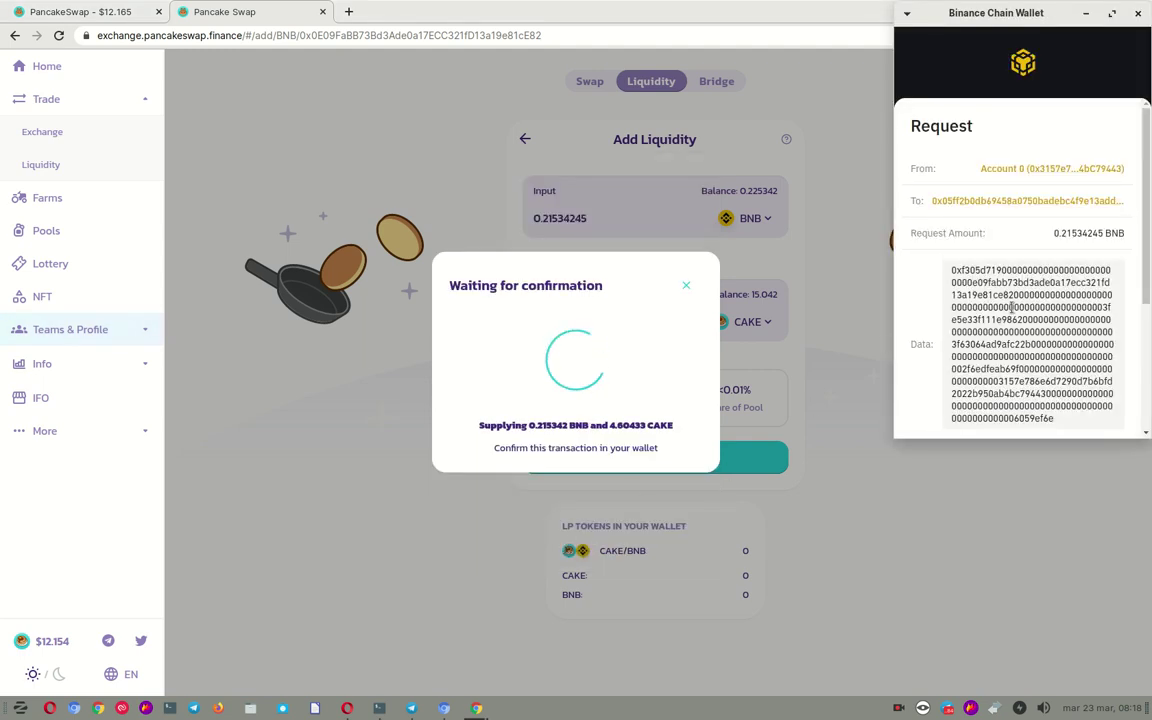
# Review the gas price and network fee in the wallet request, approve the transaction, and close the submission notice
pyautogui.scroll(-5, 1012, 307)
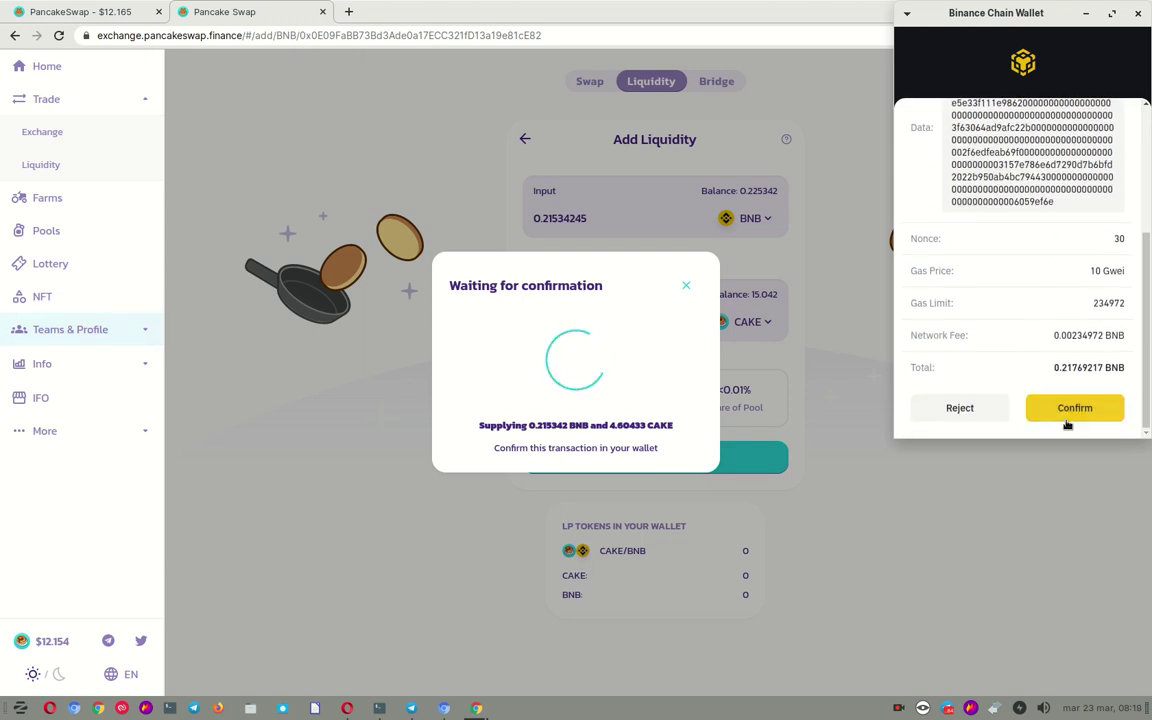
pyautogui.moveTo(1127, 277); pyautogui.dragTo(1088, 272)
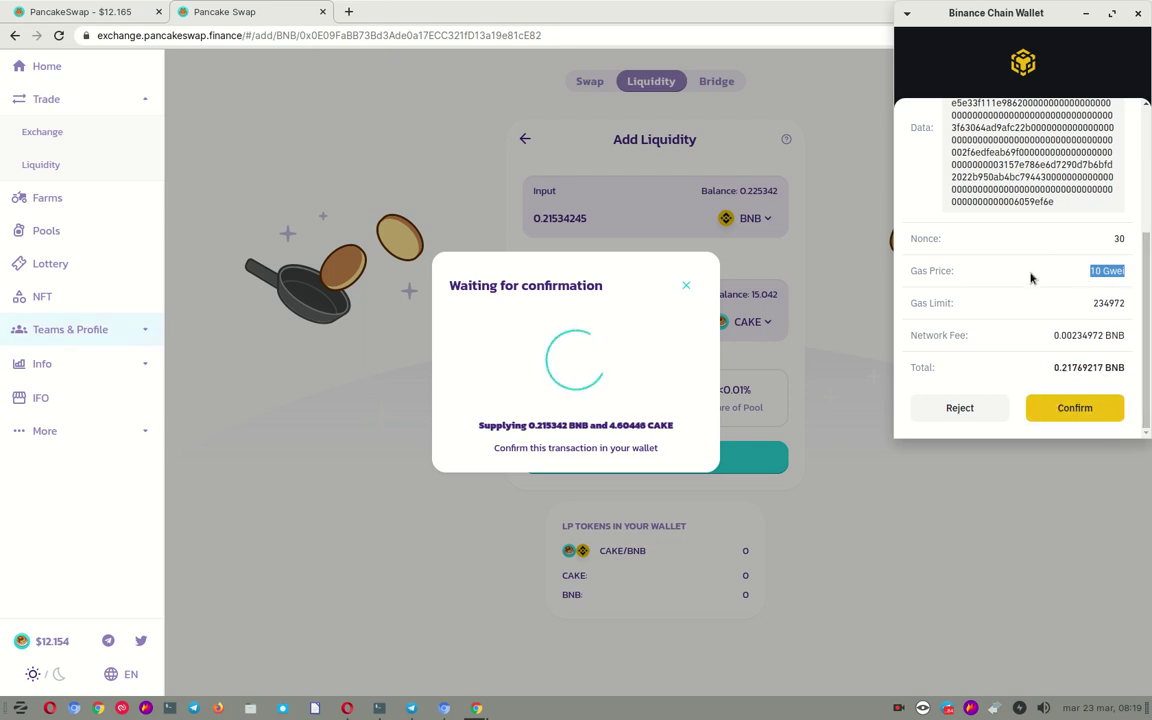
pyautogui.moveTo(1128, 337); pyautogui.dragTo(1053, 336)
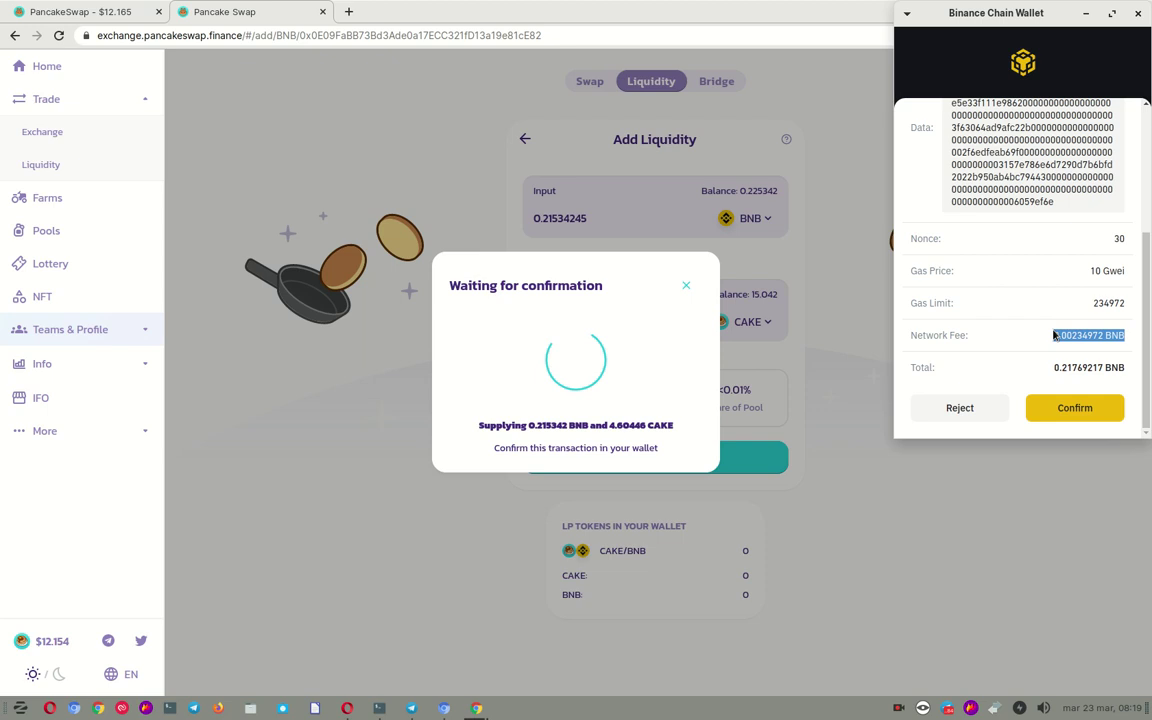
pyautogui.click(1070, 408)
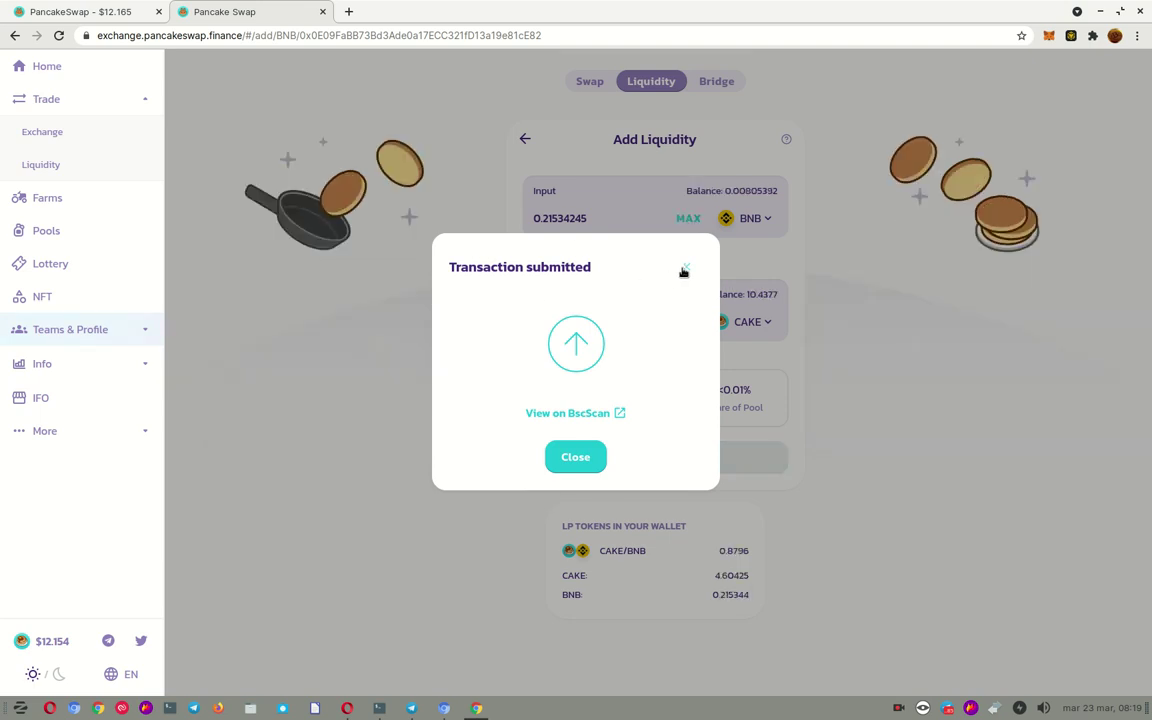
pyautogui.click(583, 458)
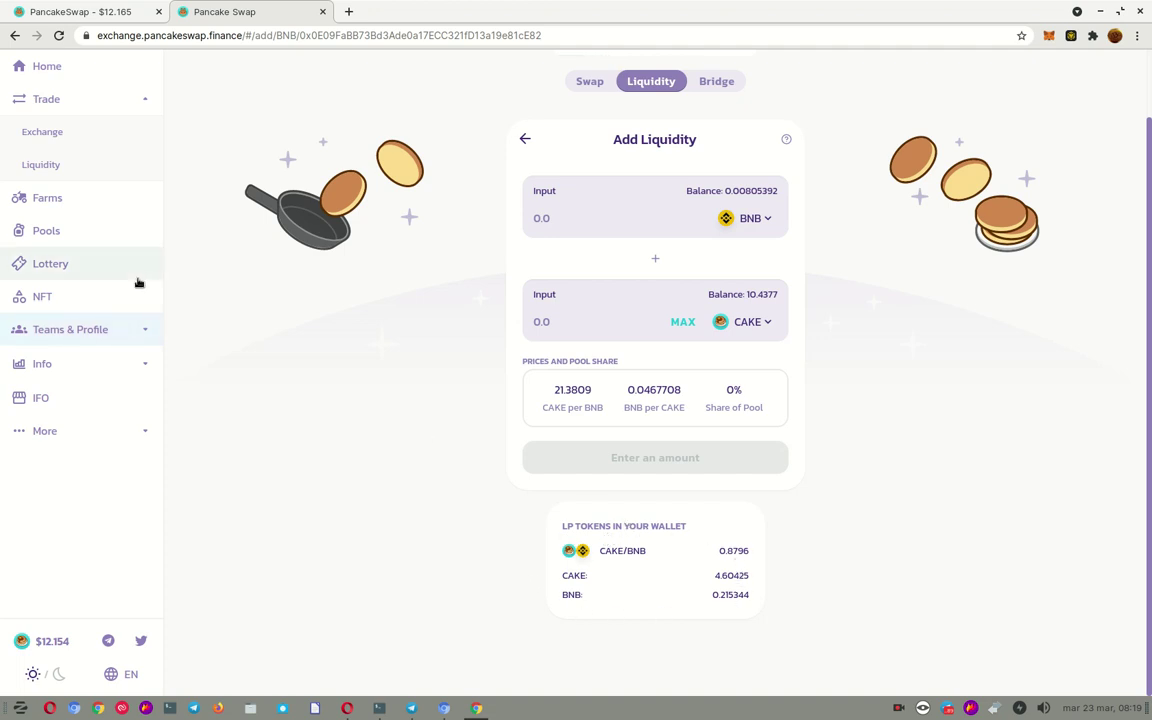
# Visit the Farms page, go to the Liquidity page, and open a new Add Liquidity form
pyautogui.click(57, 203)
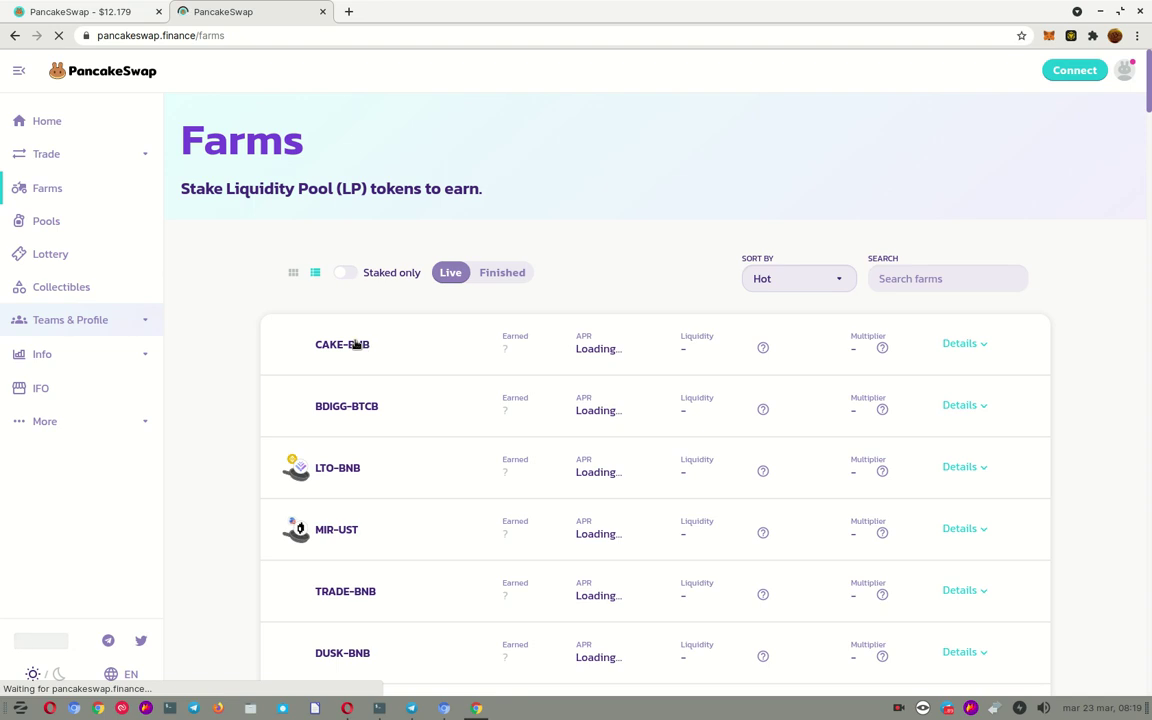
pyautogui.click(56, 156)
pyautogui.click(50, 219)
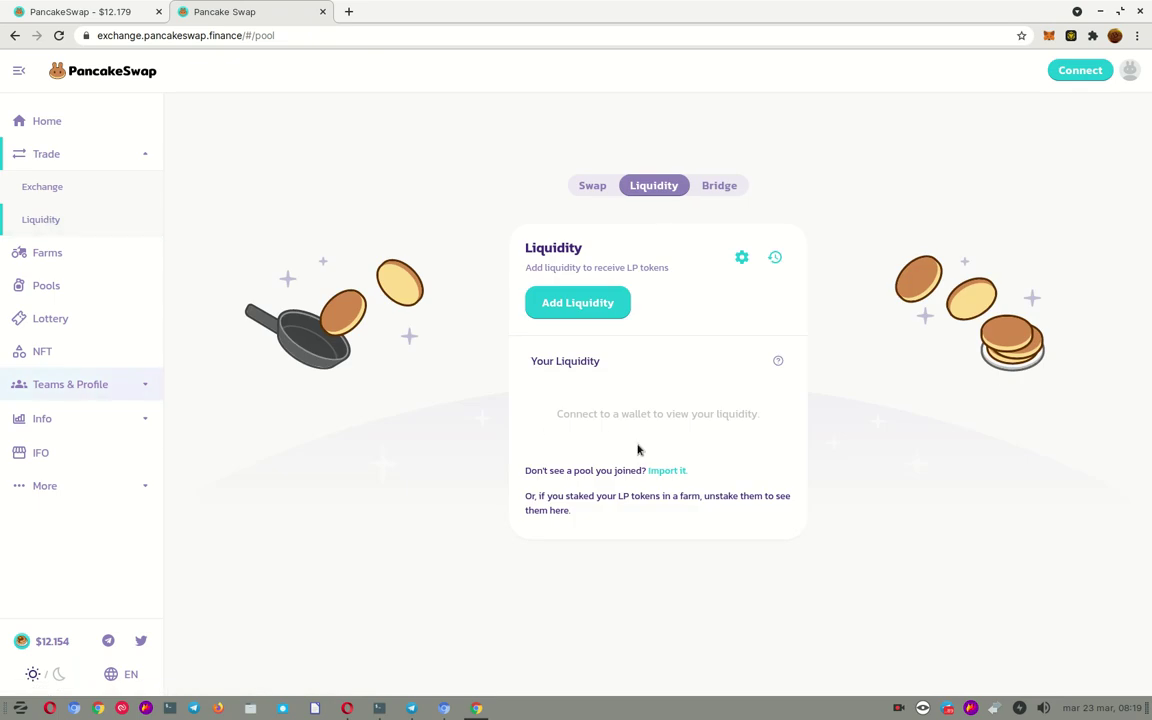
pyautogui.click(602, 308)
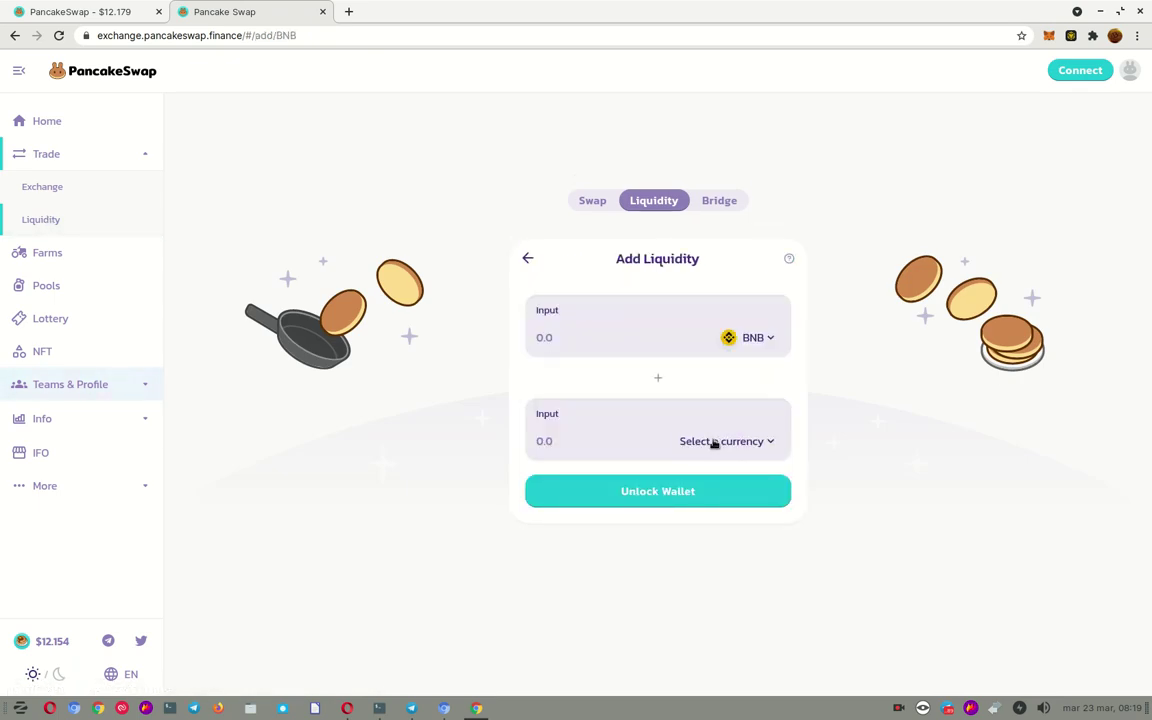
# Search for CAKE in the token list and select it as the first currency of the pair
pyautogui.click(753, 337)
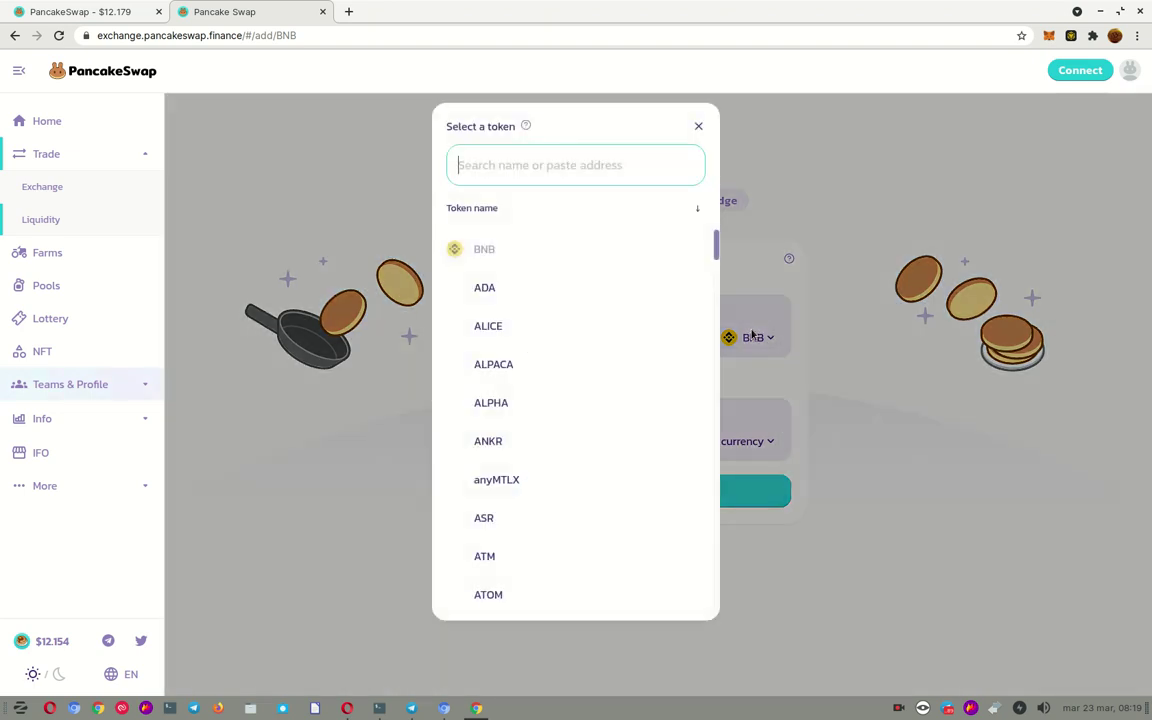
pyautogui.scroll(-1, 587, 402)
pyautogui.scroll(-8, 580, 398)
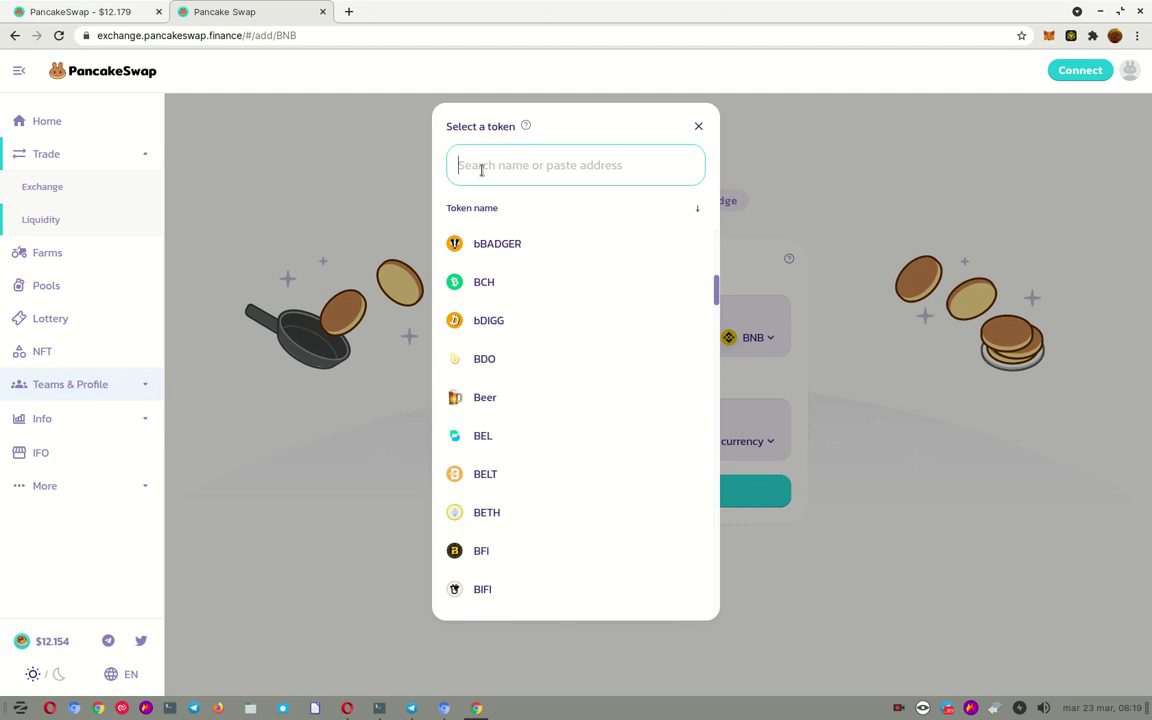
pyautogui.write('CAKE')
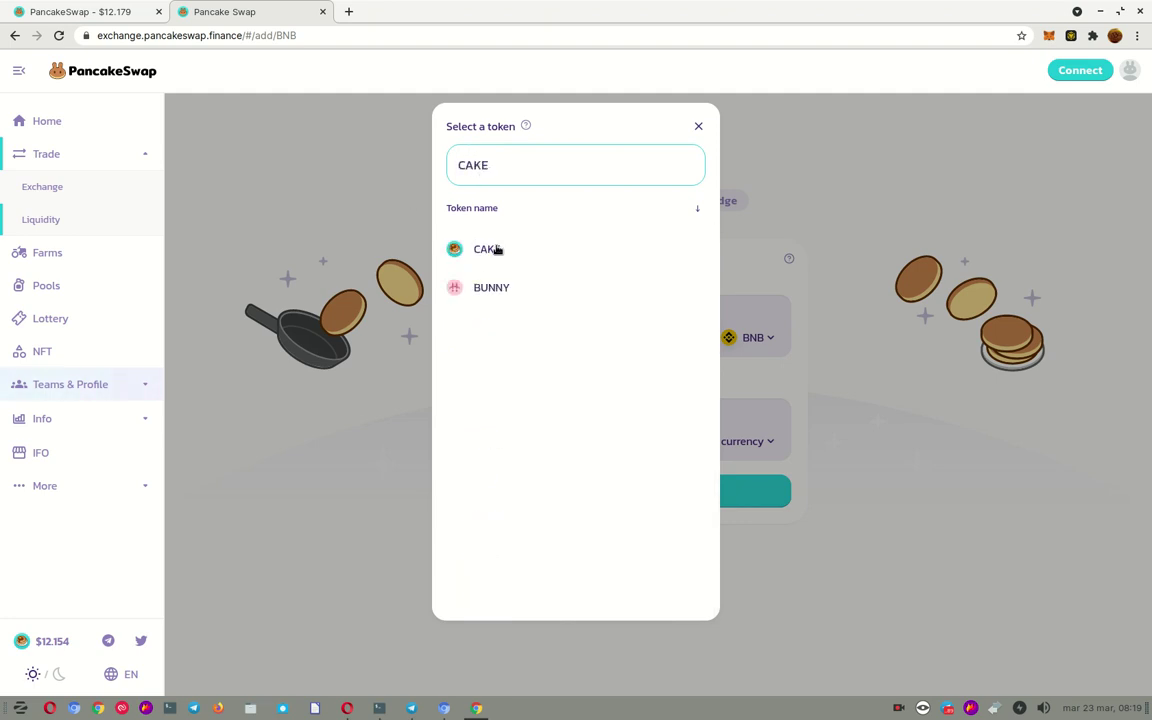
pyautogui.click(487, 249)
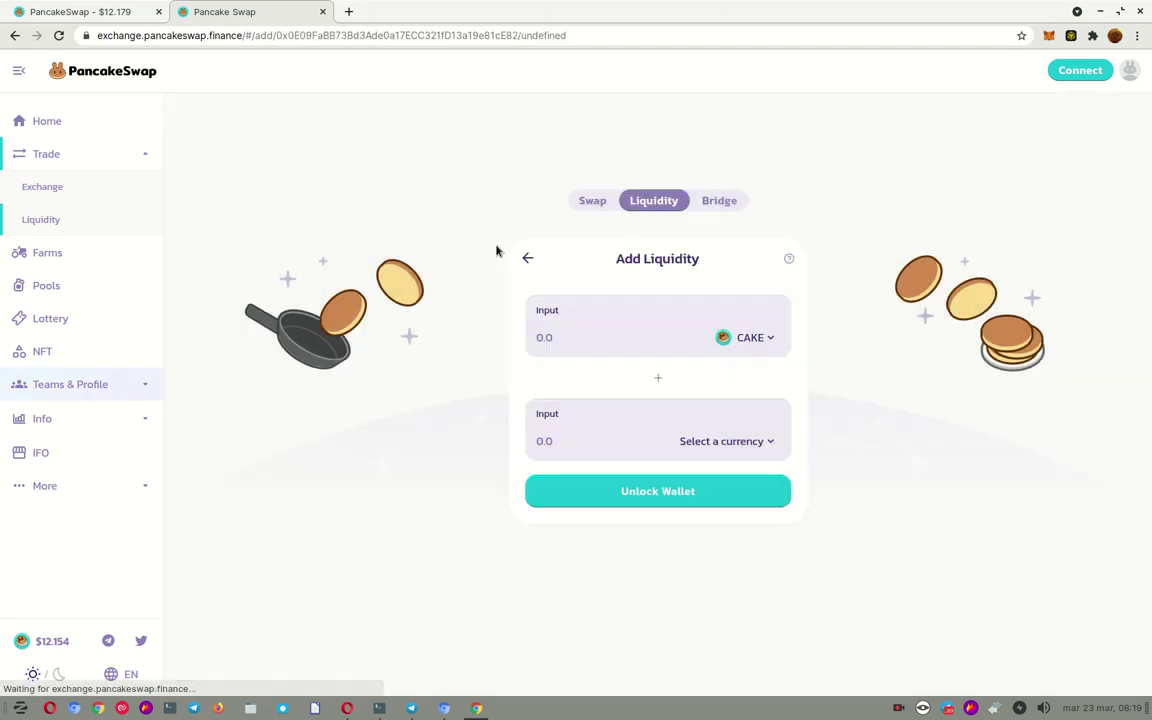
# Select CAKE as the second currency of the liquidity pair
pyautogui.click(727, 441)
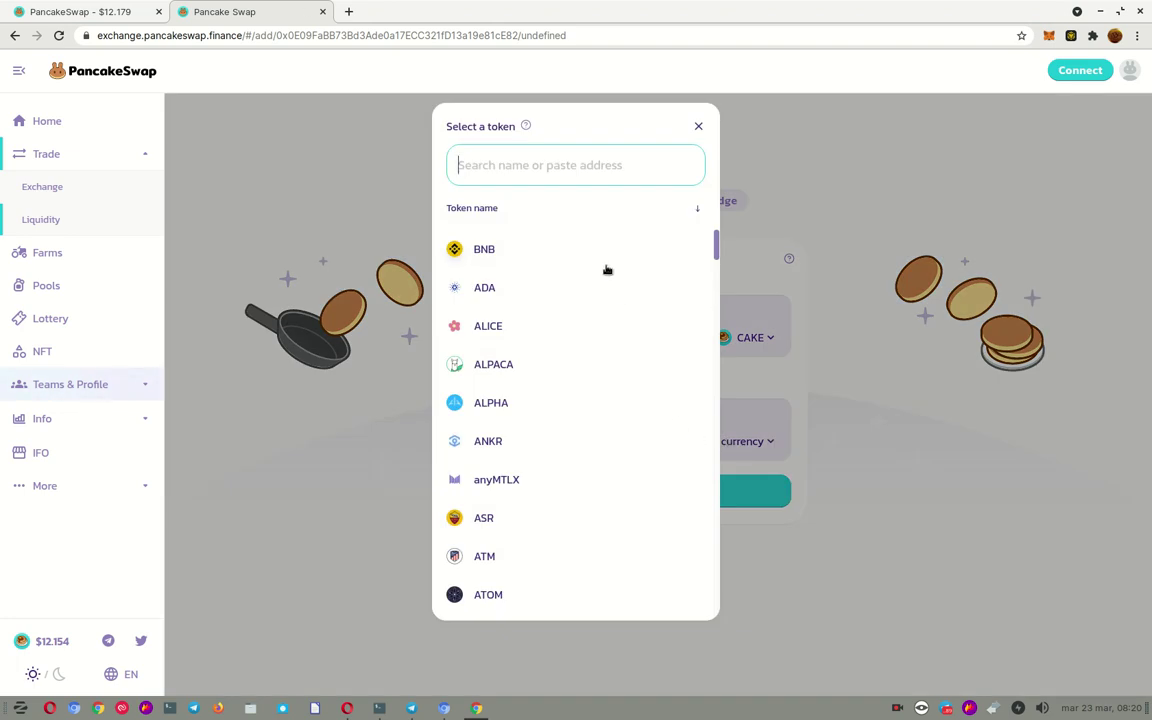
pyautogui.write('CAKE')
pyautogui.click(488, 249)
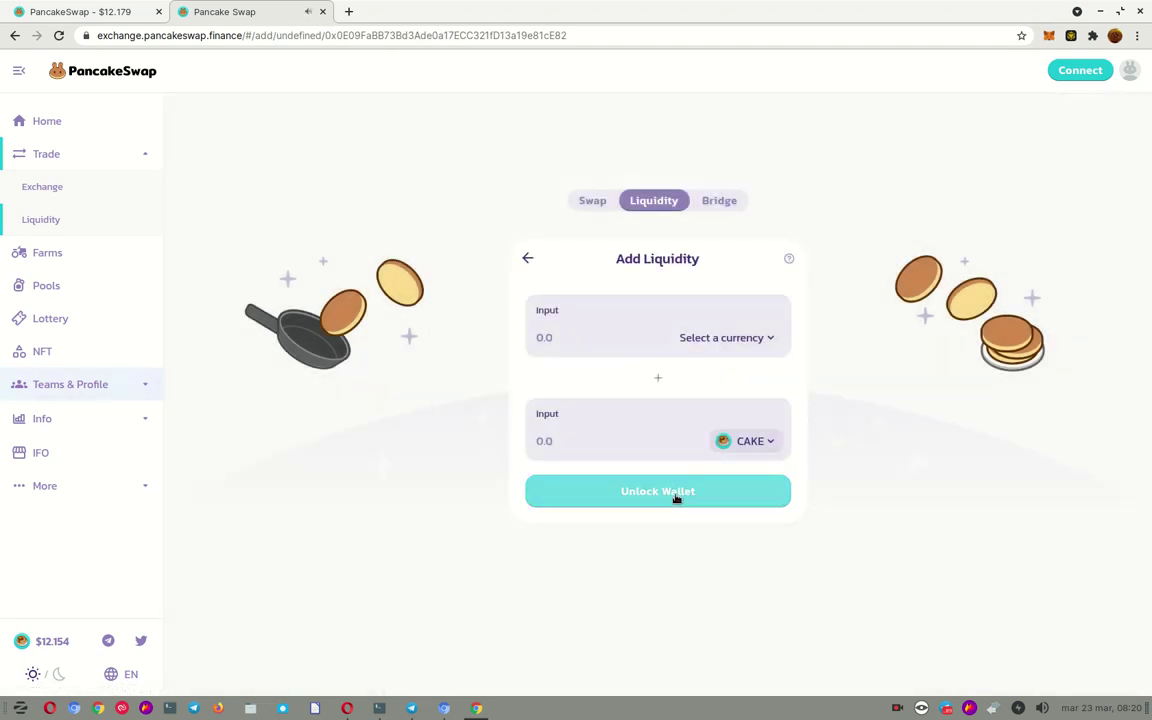
# Unlock the wallet connection for the Add Liquidity form
pyautogui.click(674, 495)
pyautogui.click(587, 461)
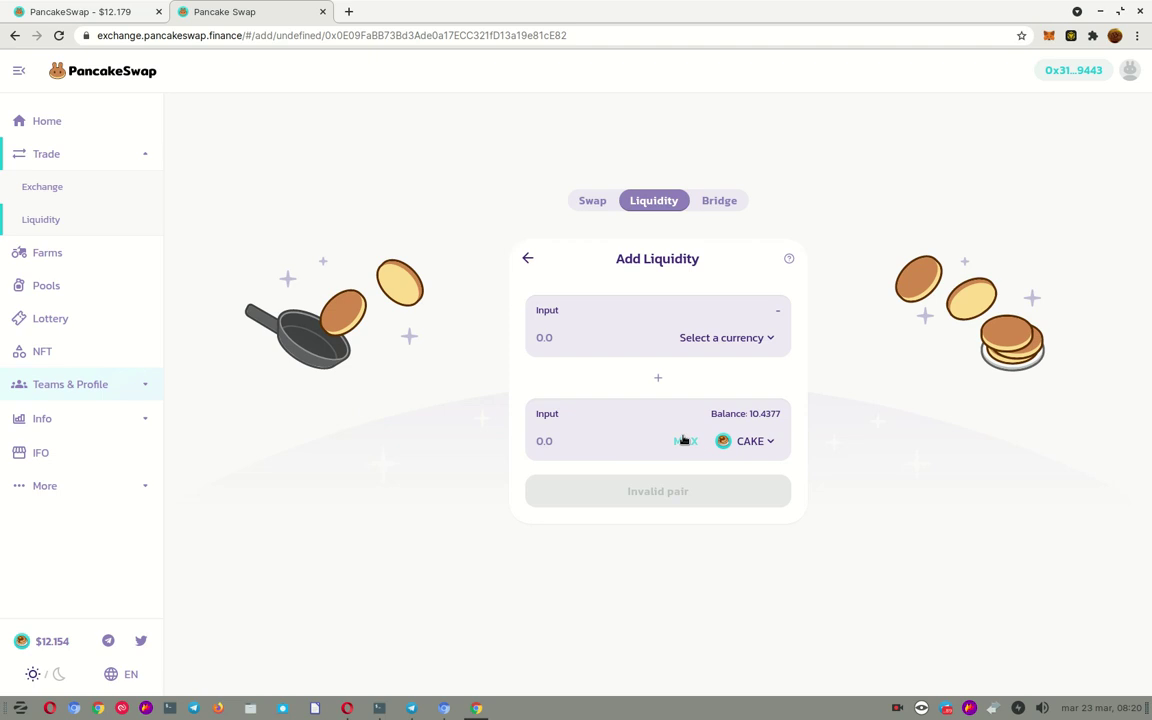
# Set the CAKE amount to the maximum balance and select BNB as the first currency of the pair
pyautogui.click(686, 441)
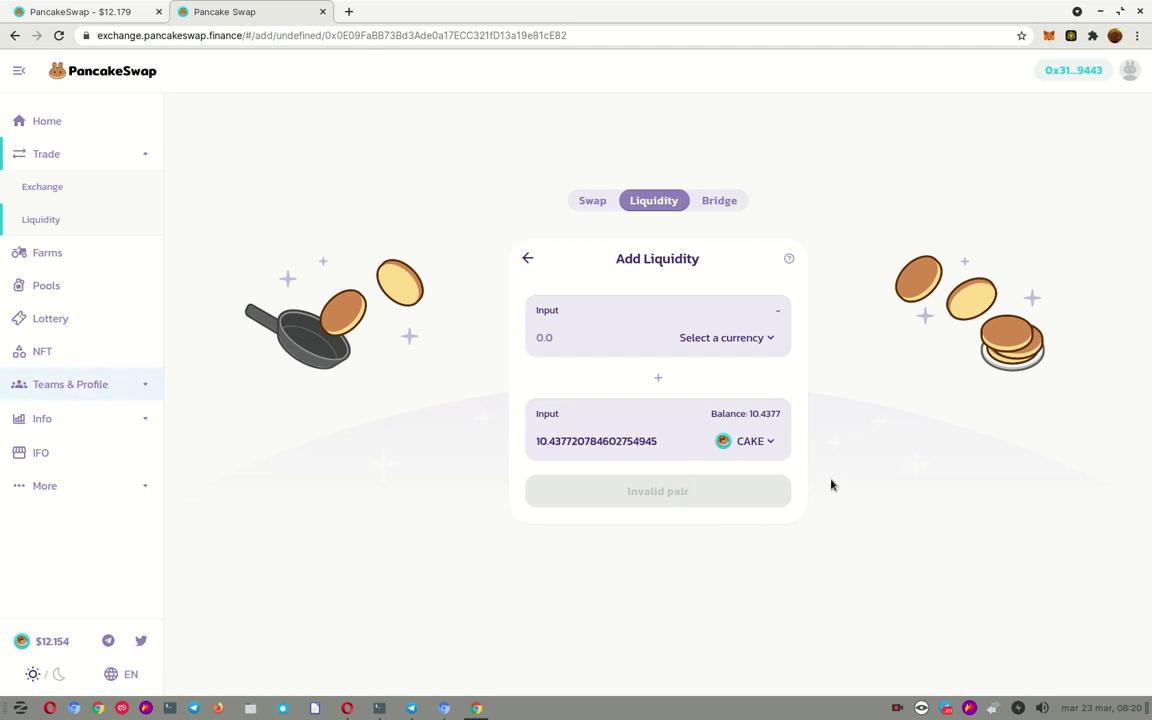
pyautogui.click(734, 340)
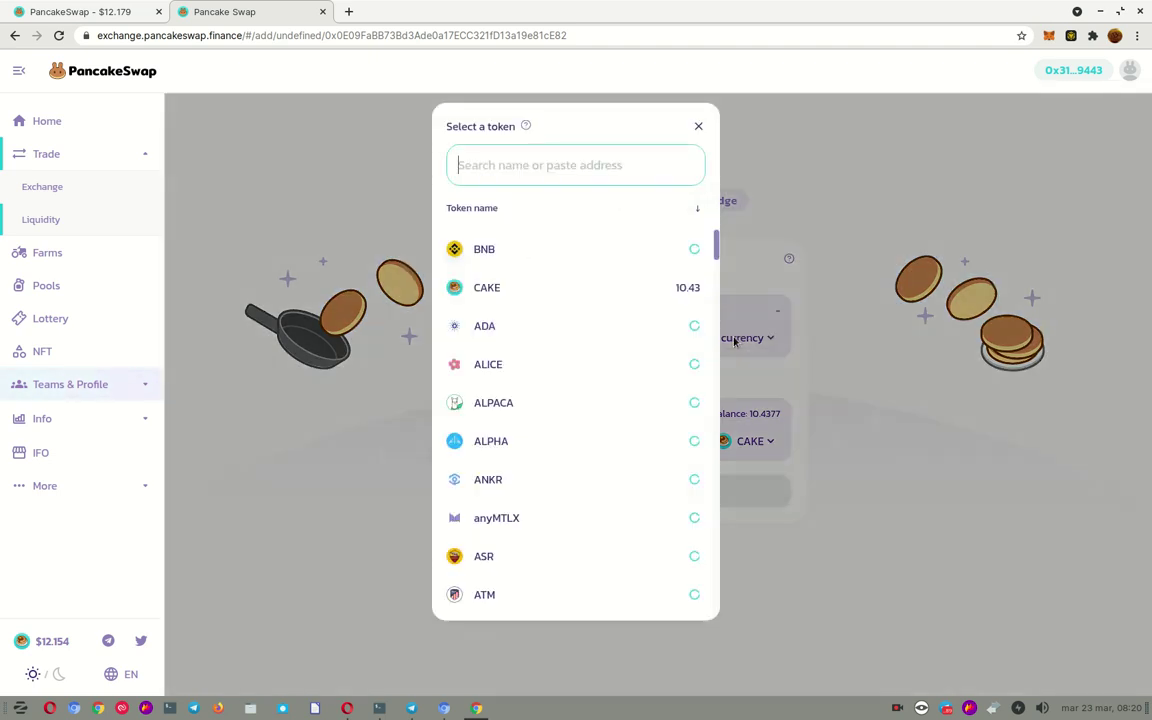
pyautogui.click(494, 248)
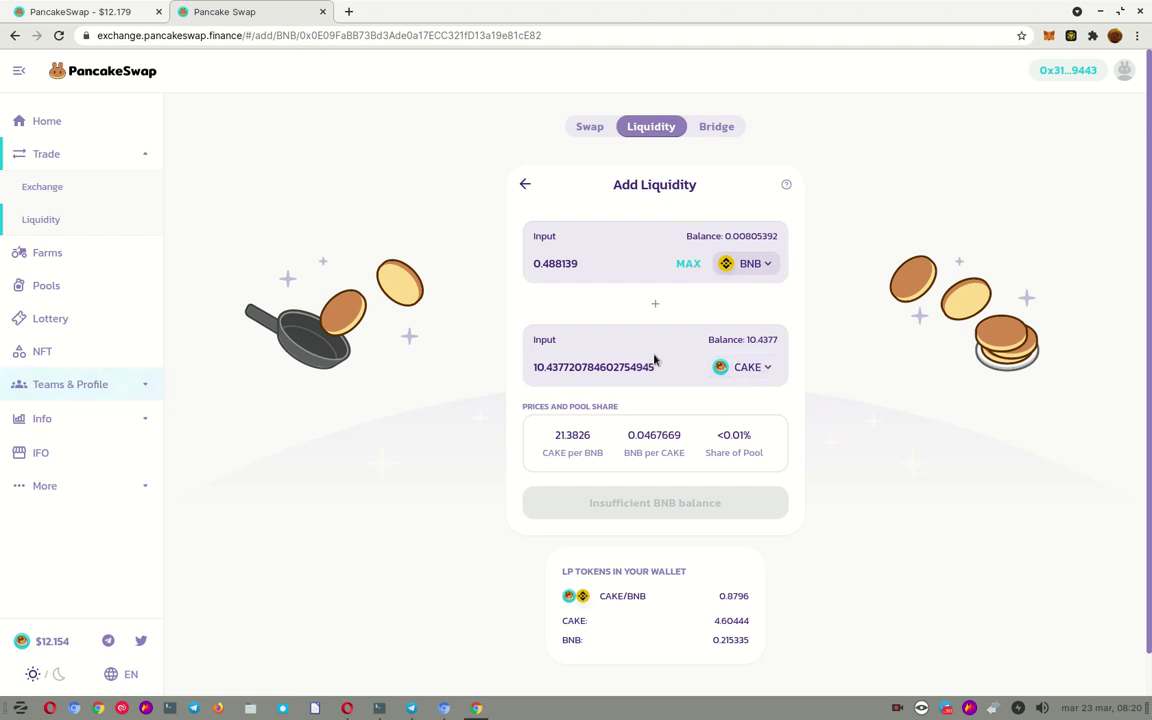
# Go to the Exchange page and select CAKE as the currency to swap from
pyautogui.click(51, 185)
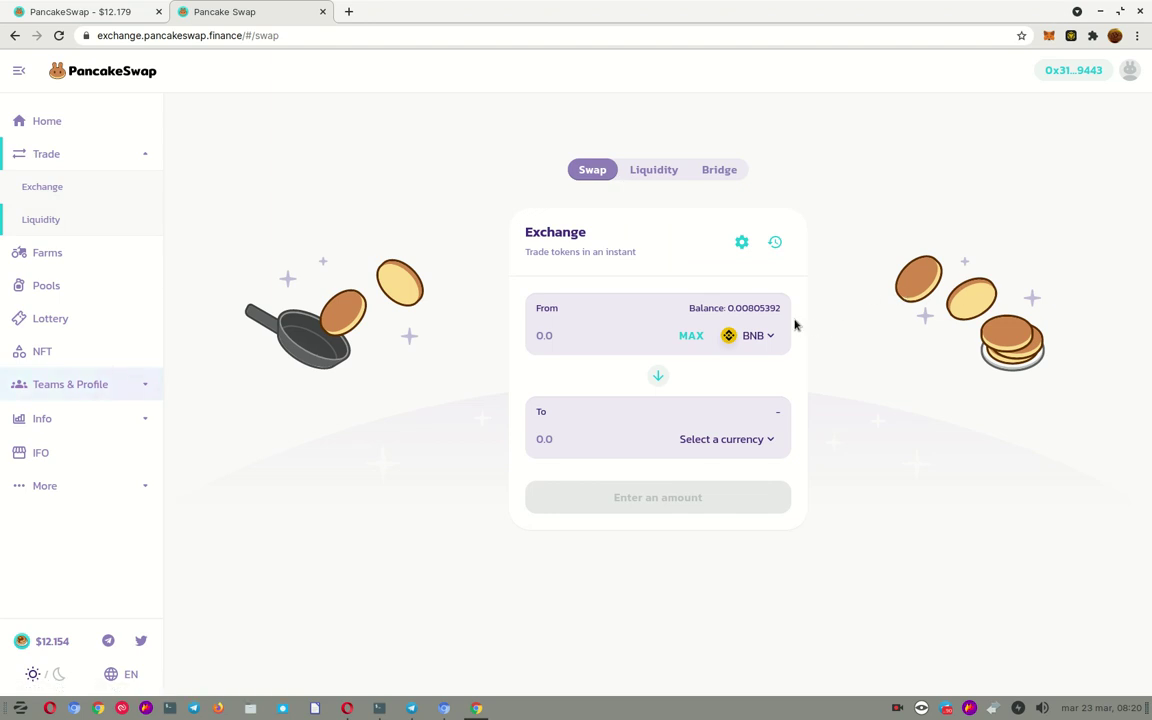
pyautogui.click(752, 336)
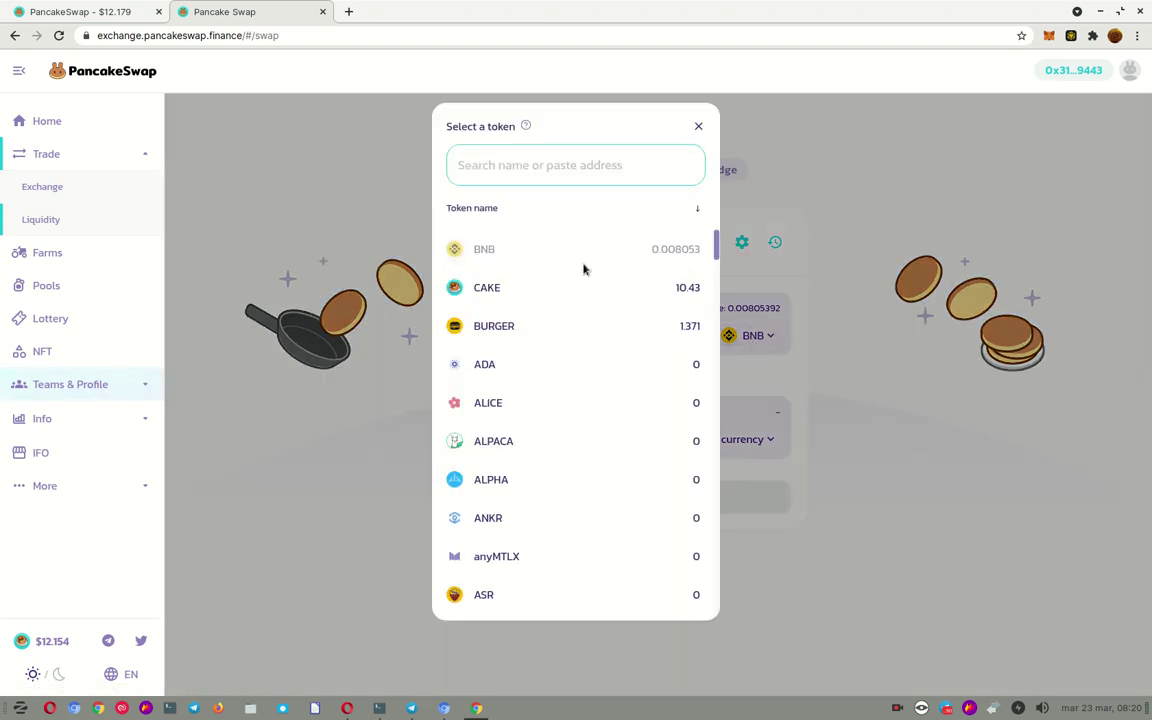
pyautogui.click(501, 292)
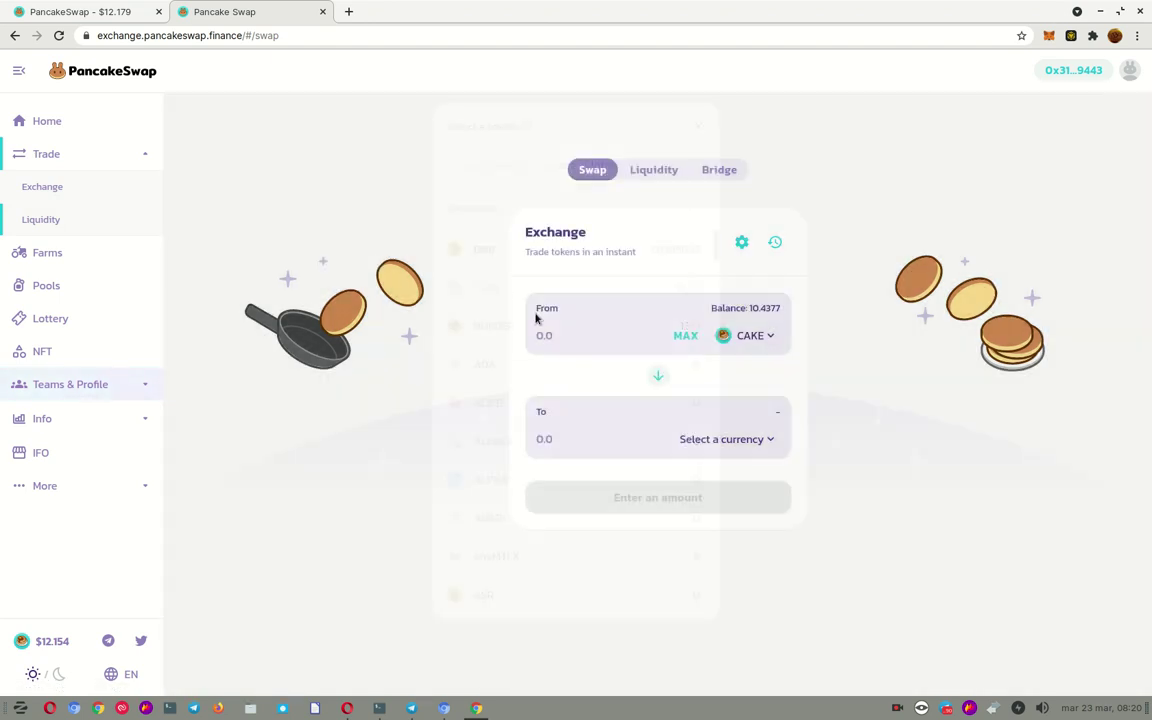
pyautogui.click(658, 376)
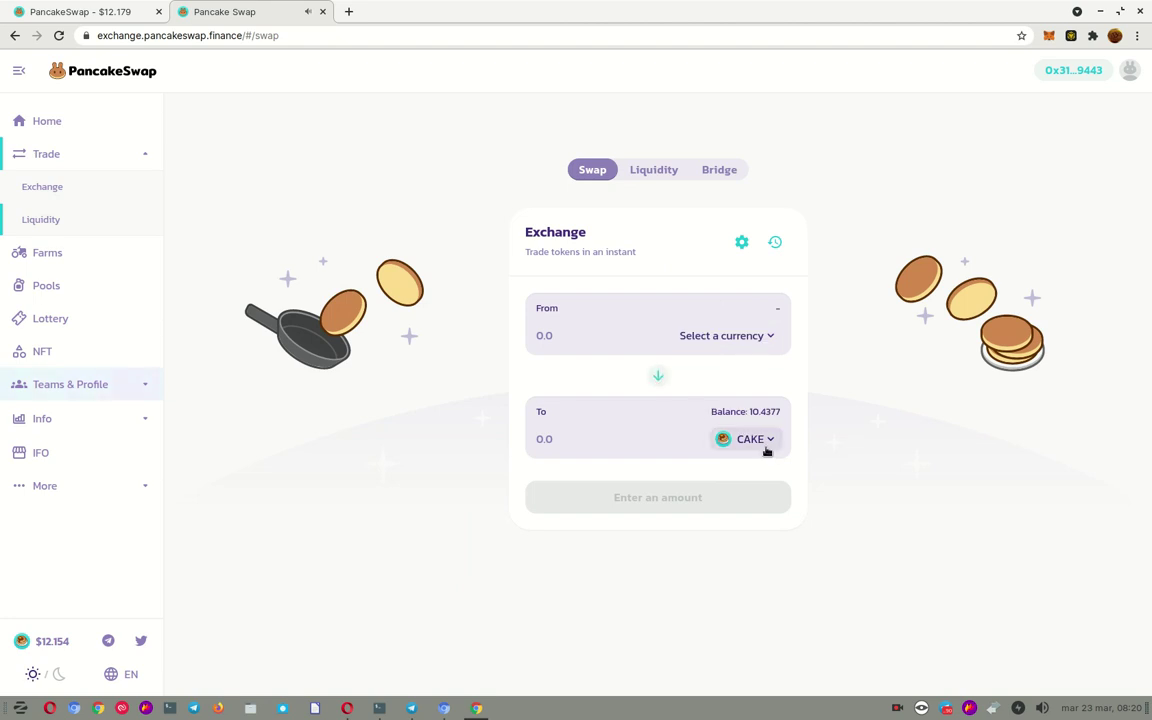
pyautogui.click(750, 338)
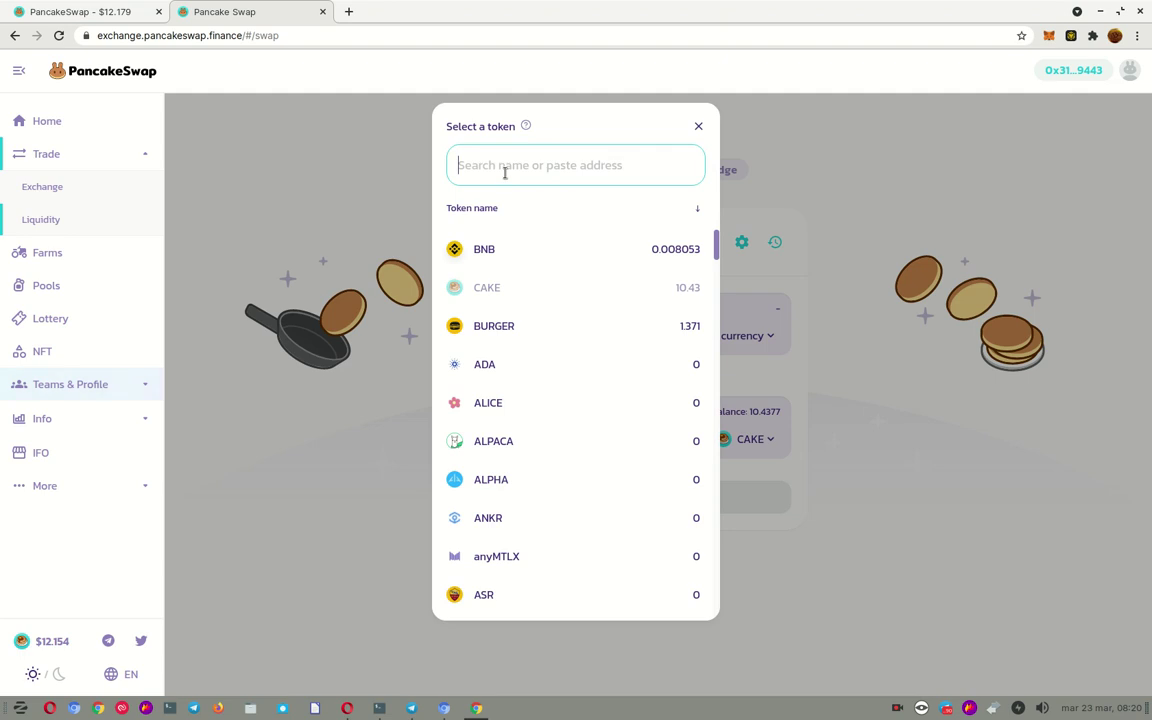
pyautogui.write('CAKE')
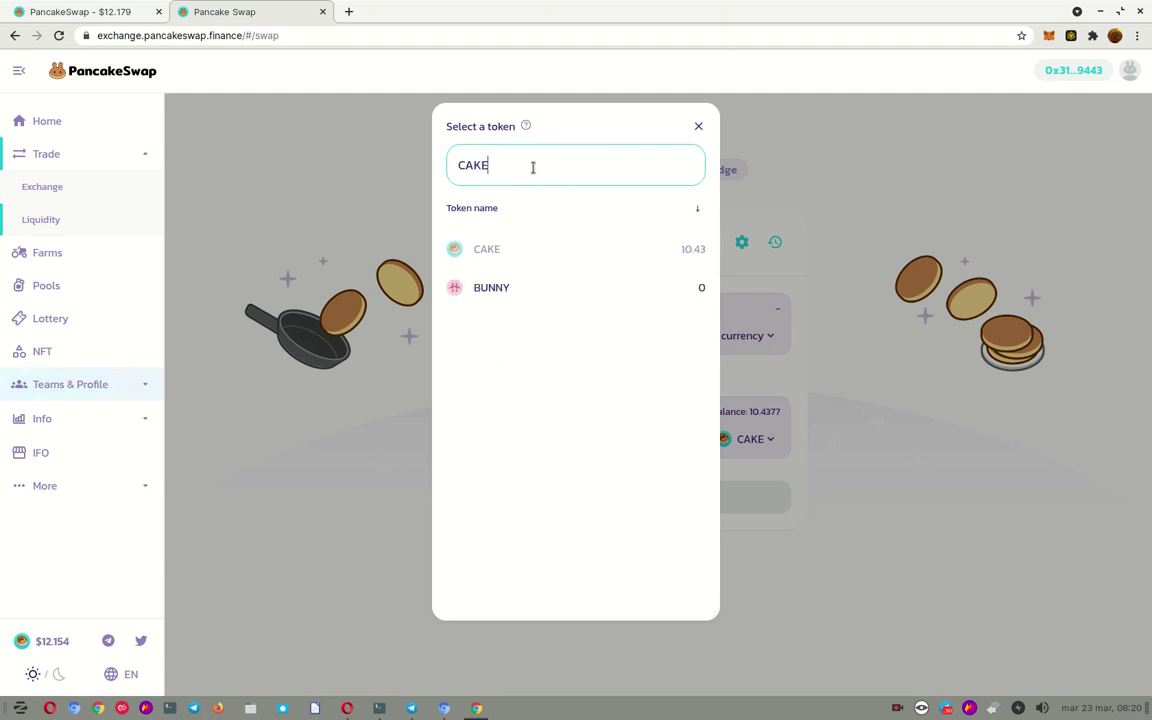
pyautogui.click(487, 251)
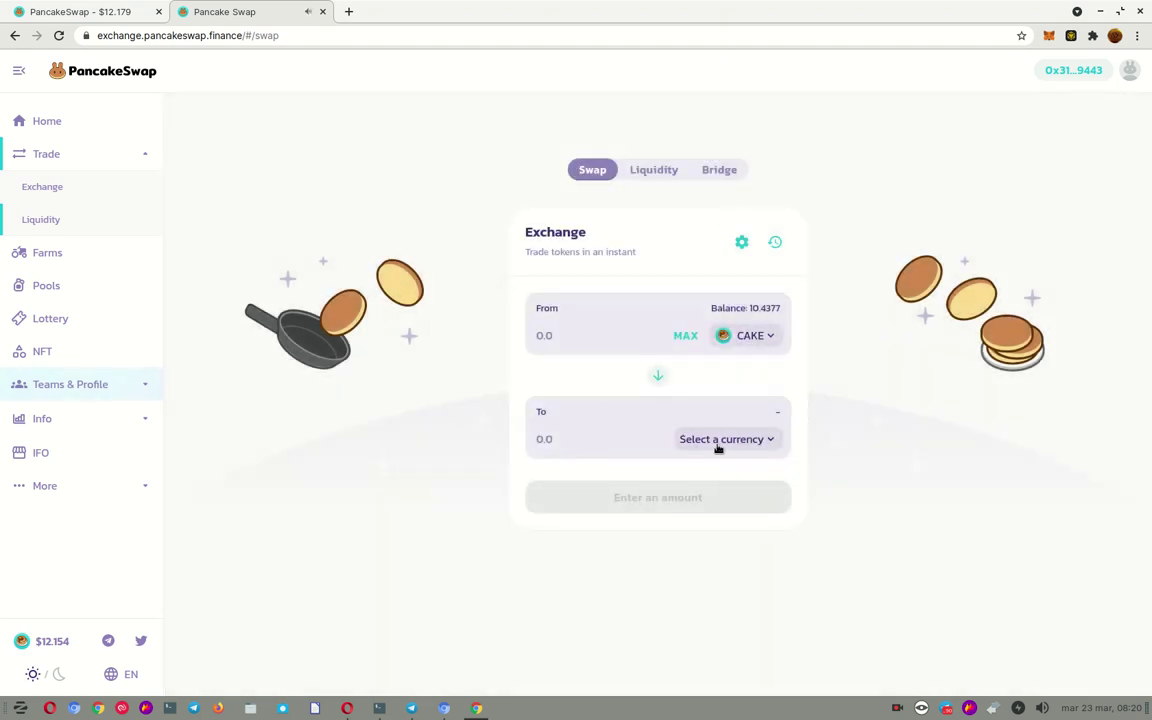
# Select BNB as the currency to receive and set the CAKE amount to the maximum balance
pyautogui.click(756, 440)
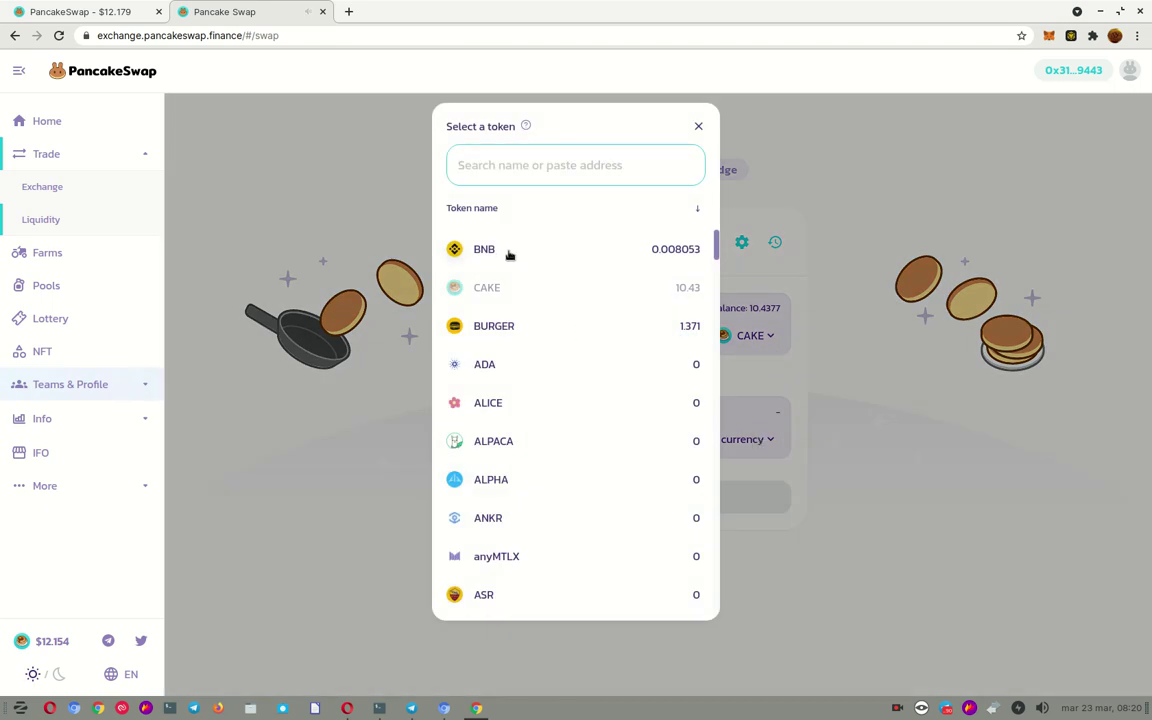
pyautogui.click(460, 251)
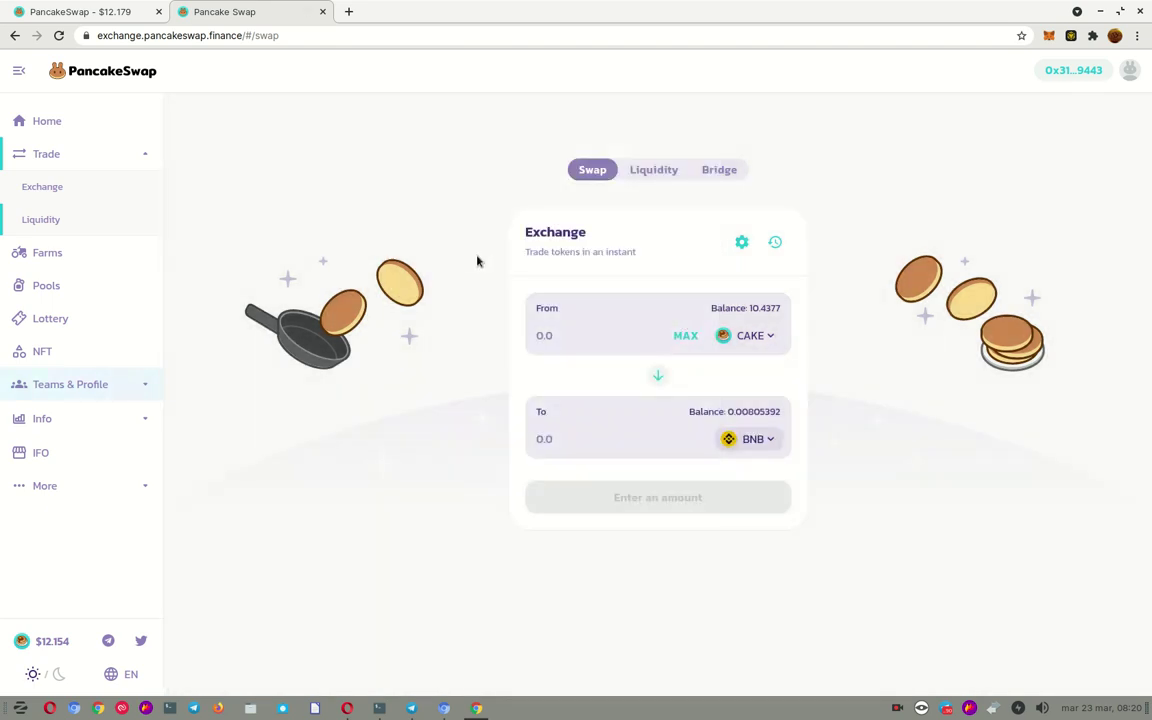
pyautogui.click(686, 335)
# Submit the CAKE to BNB swap, approve the transaction in the Binance Chain Wallet and dismiss the submission notice
pyautogui.click(662, 469)
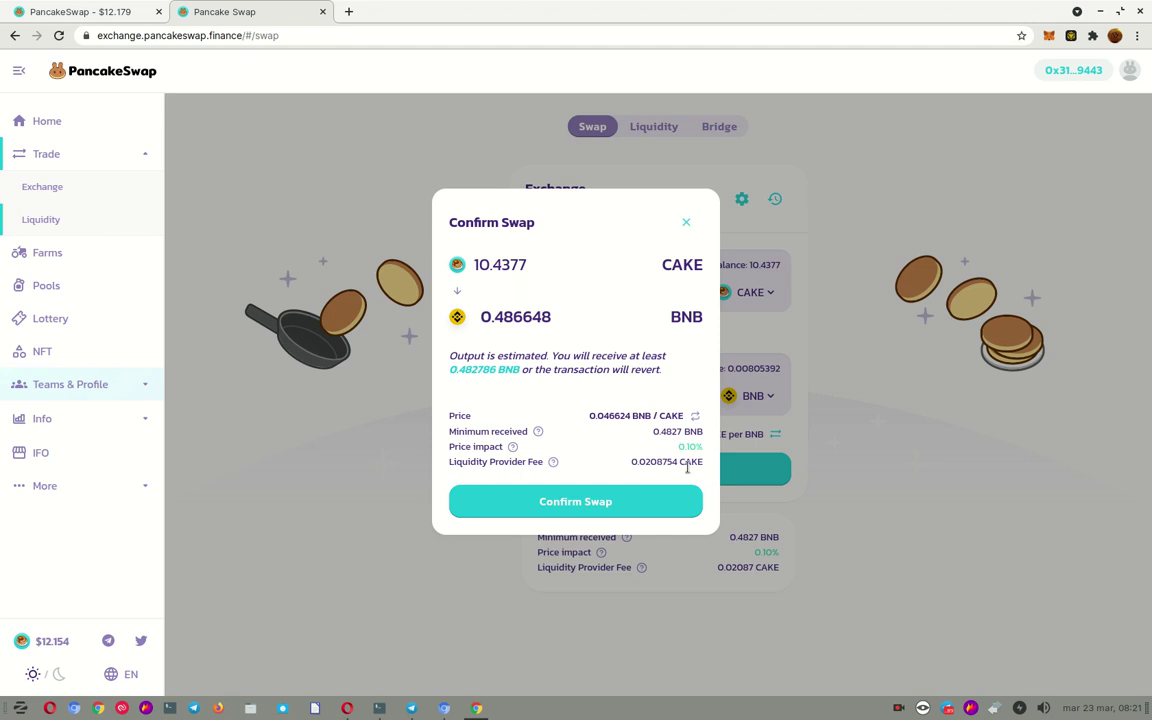
pyautogui.click(635, 503)
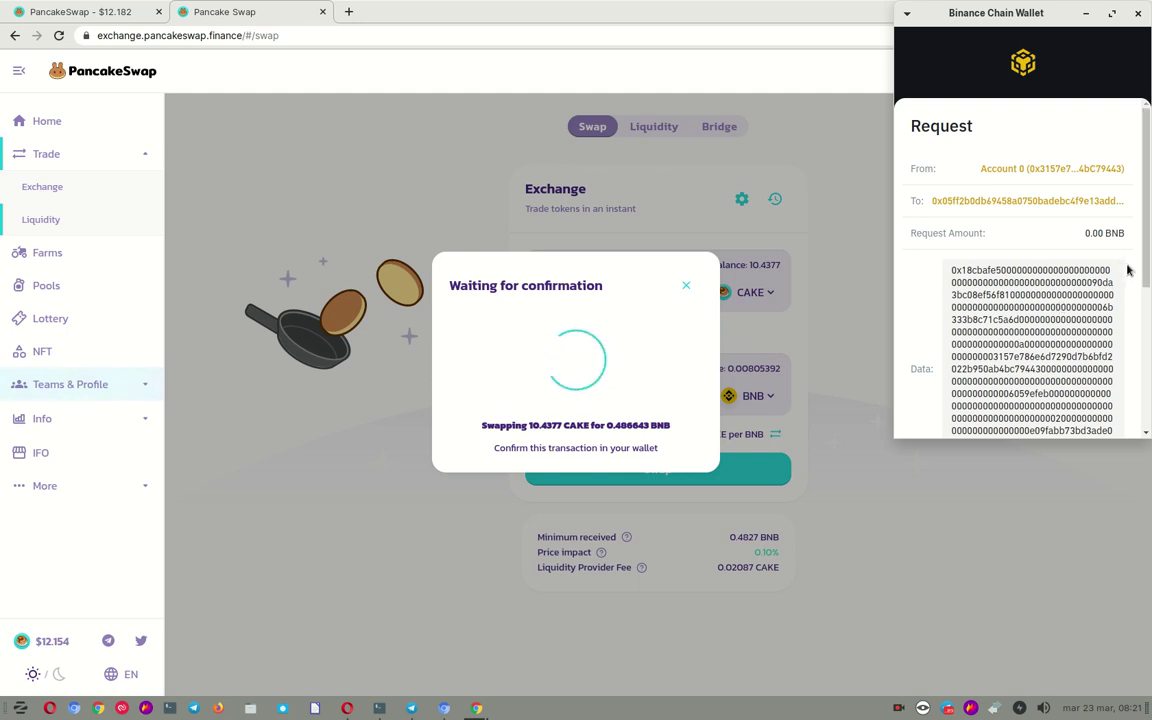
pyautogui.scroll(-5, 1020, 262)
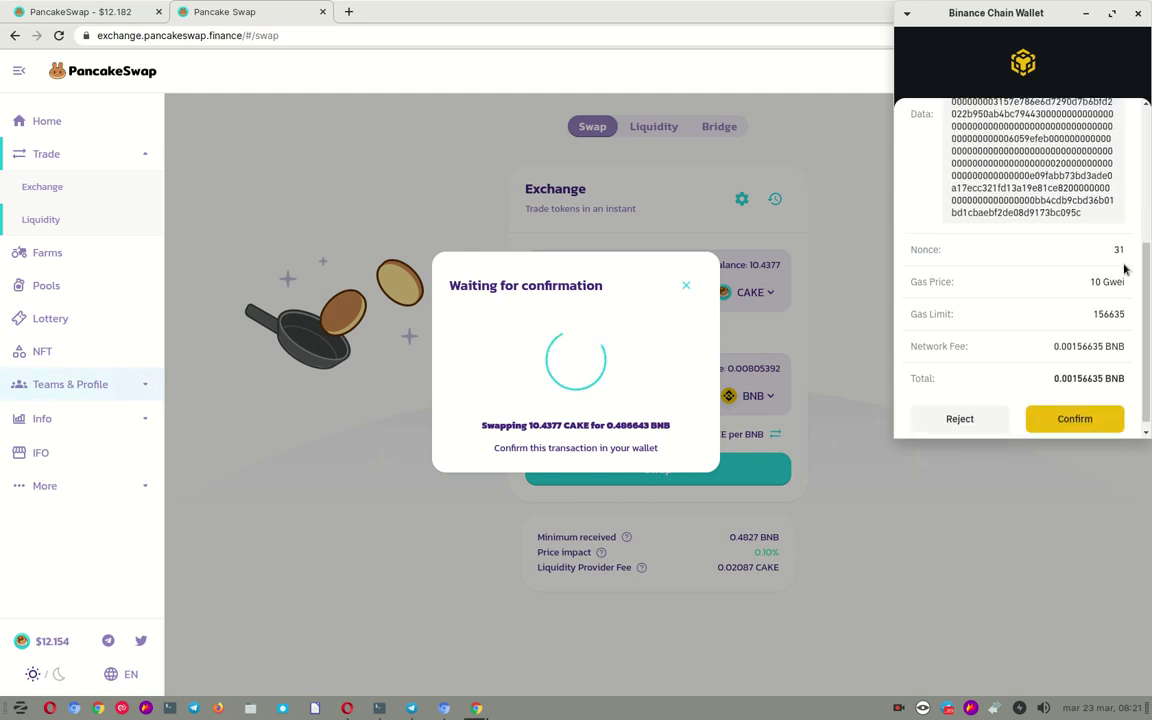
pyautogui.click(1075, 408)
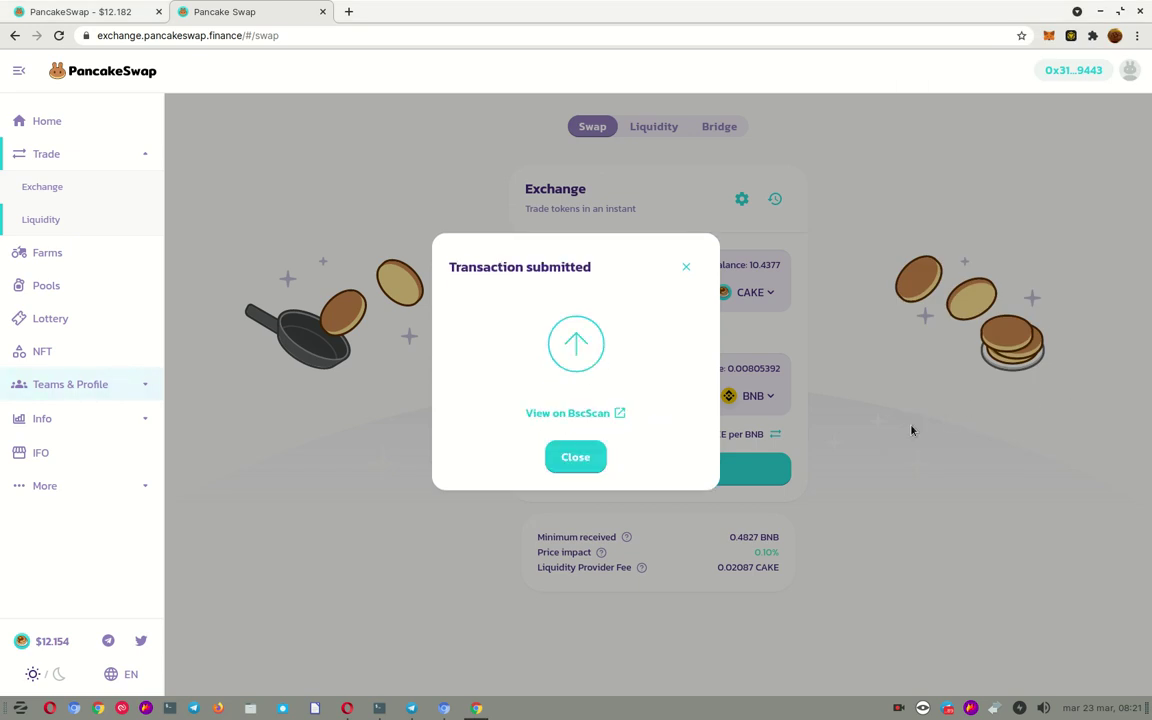
pyautogui.click(580, 462)
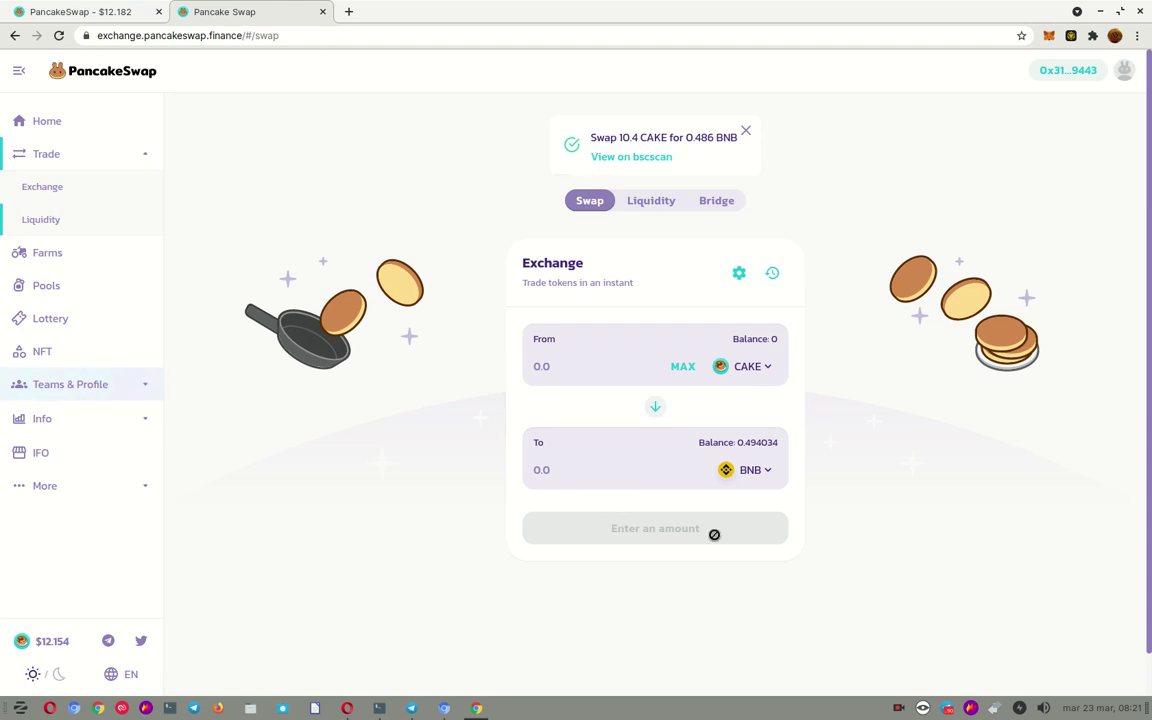
# Try to set up a liquidity deposit with the maximum BNB amount and CAKE as the second currency
pyautogui.click(40, 220)
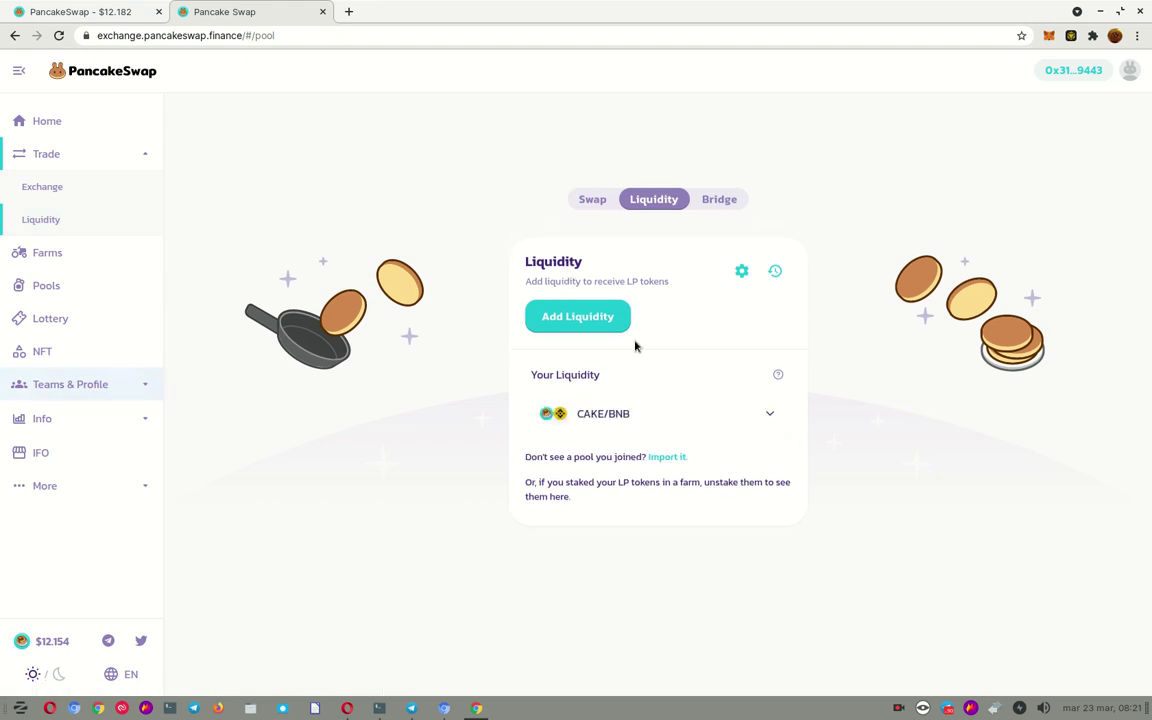
pyautogui.click(591, 318)
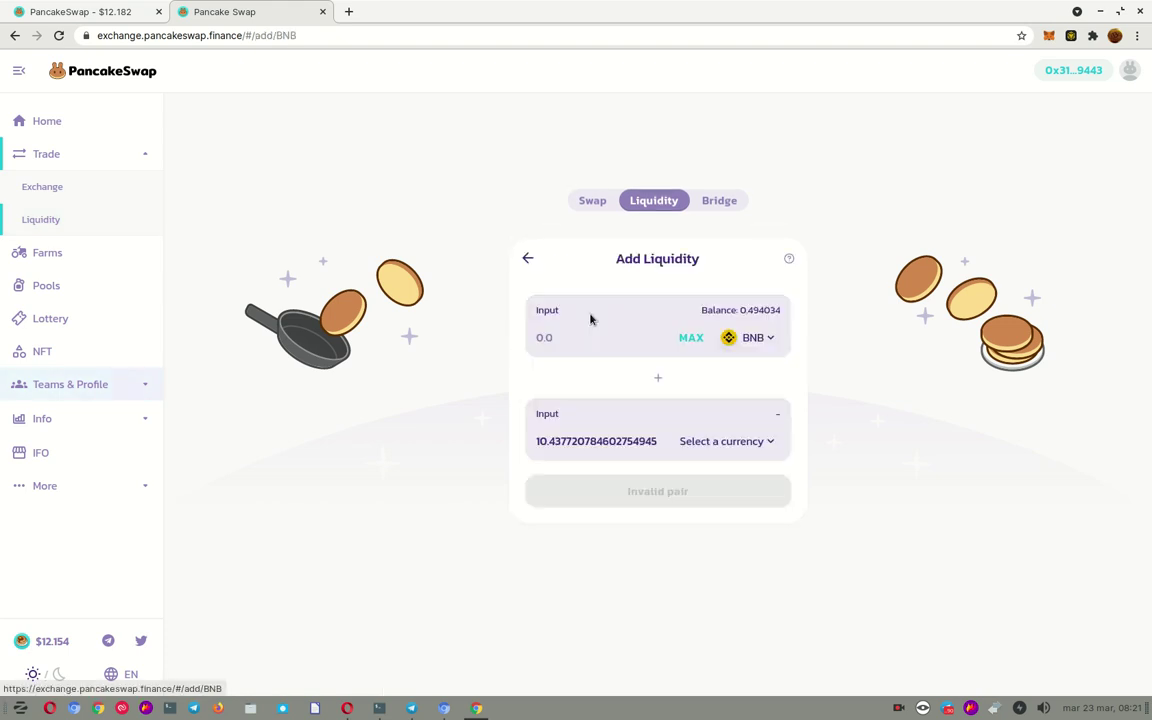
pyautogui.click(692, 338)
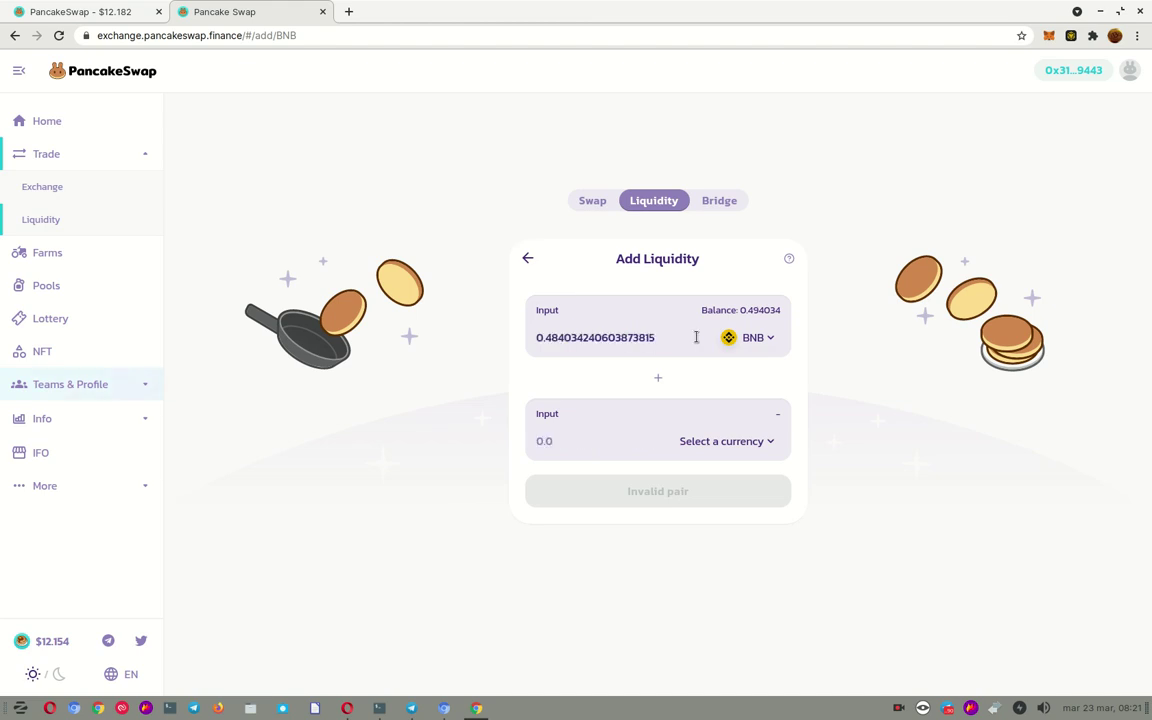
pyautogui.click(720, 441)
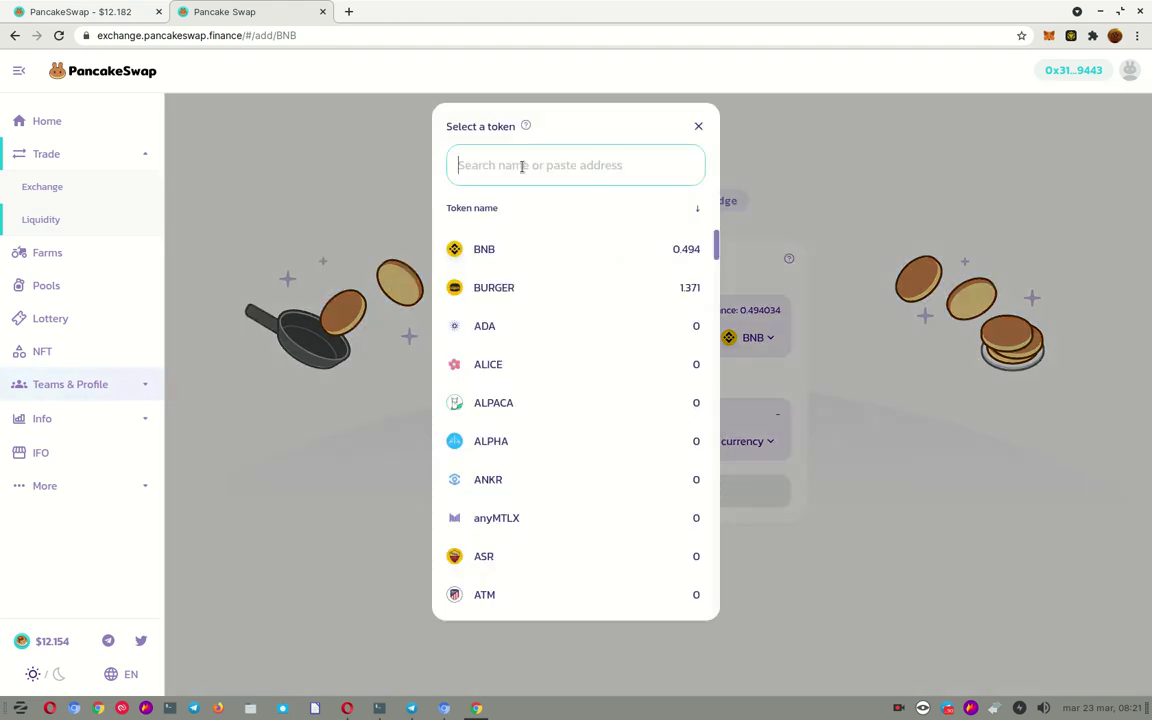
pyautogui.write('CAKE')
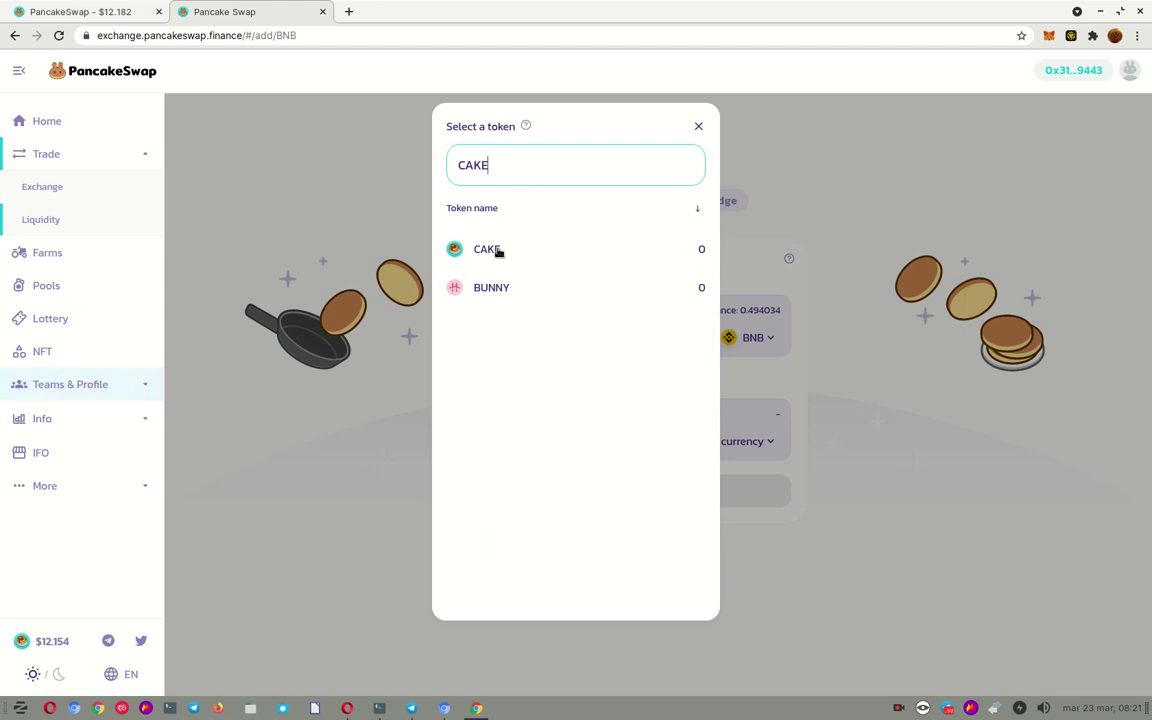
pyautogui.click(488, 249)
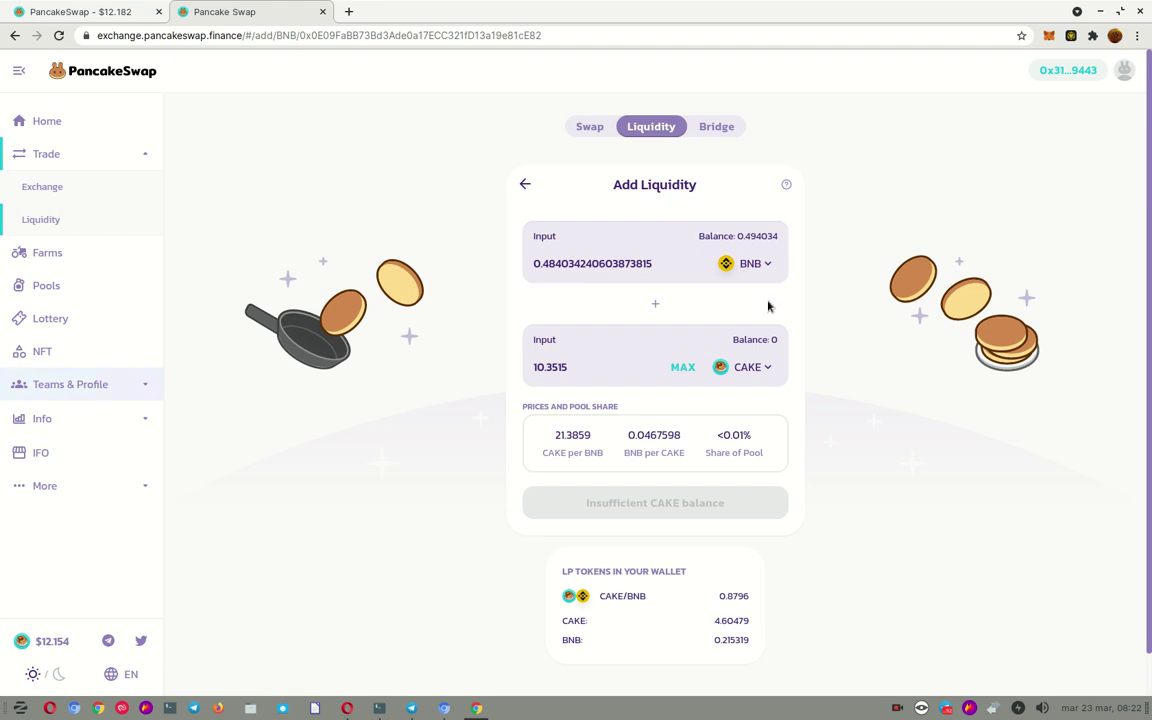
# Try the maximum CAKE and maximum BNB amounts alternately in the Add Liquidity form
pyautogui.scroll(-1, 658, 285)
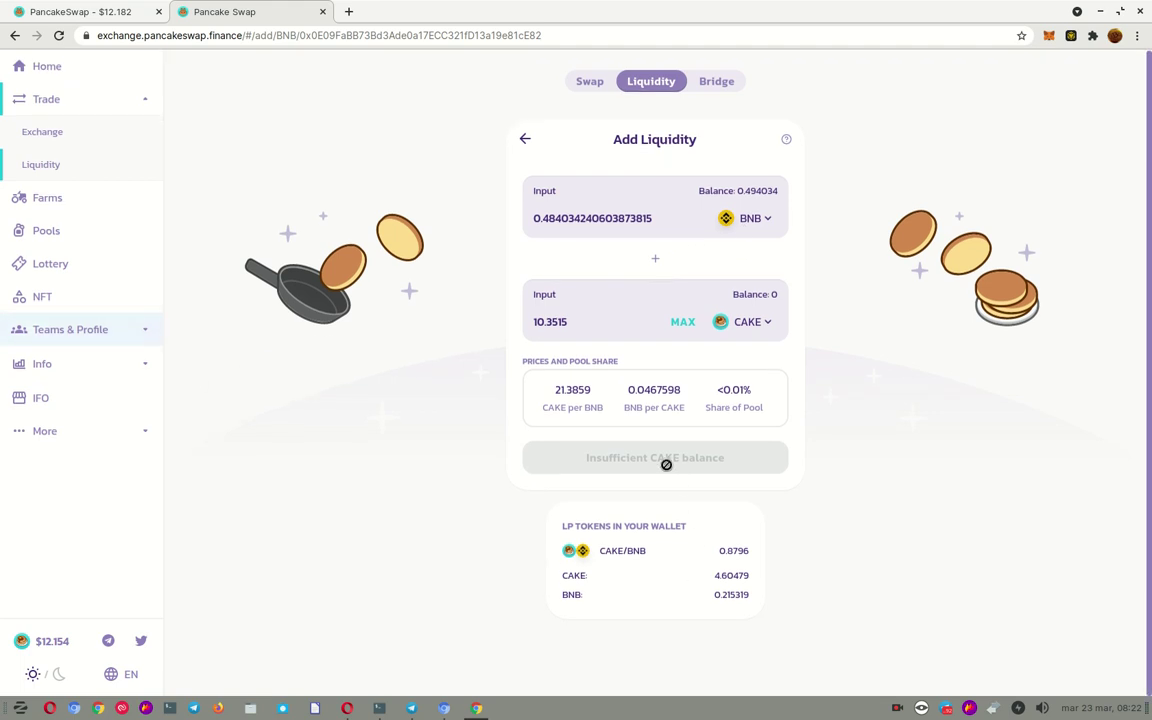
pyautogui.click(684, 321)
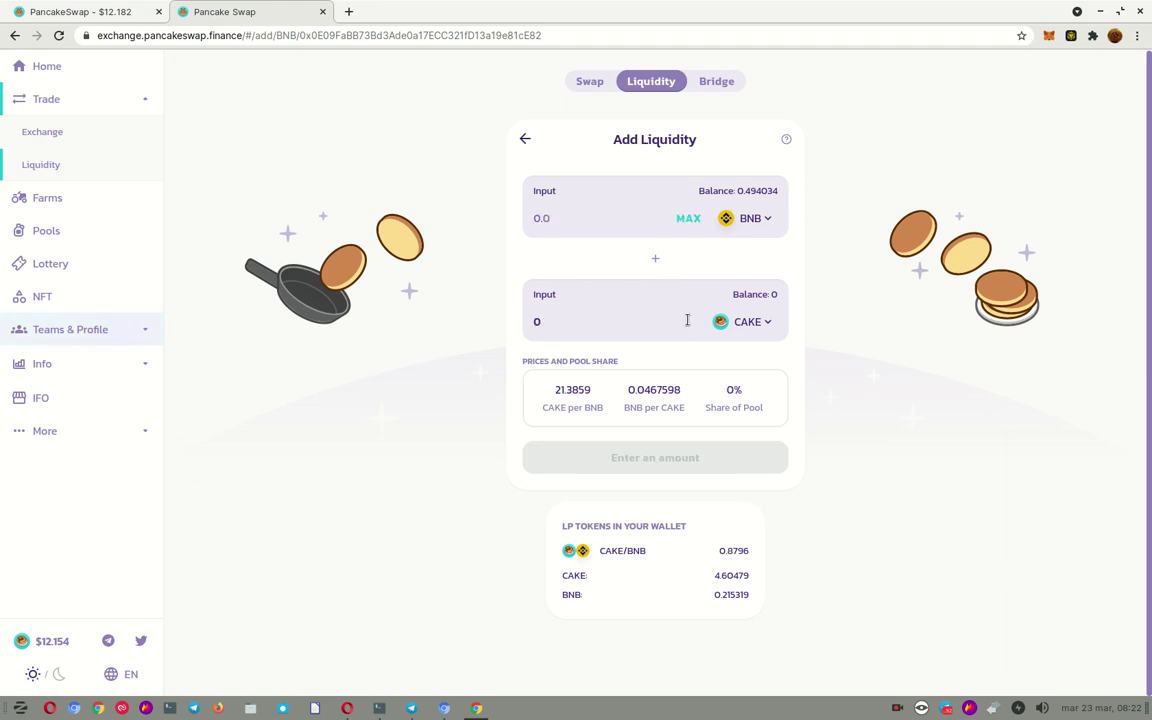
pyautogui.click(688, 218)
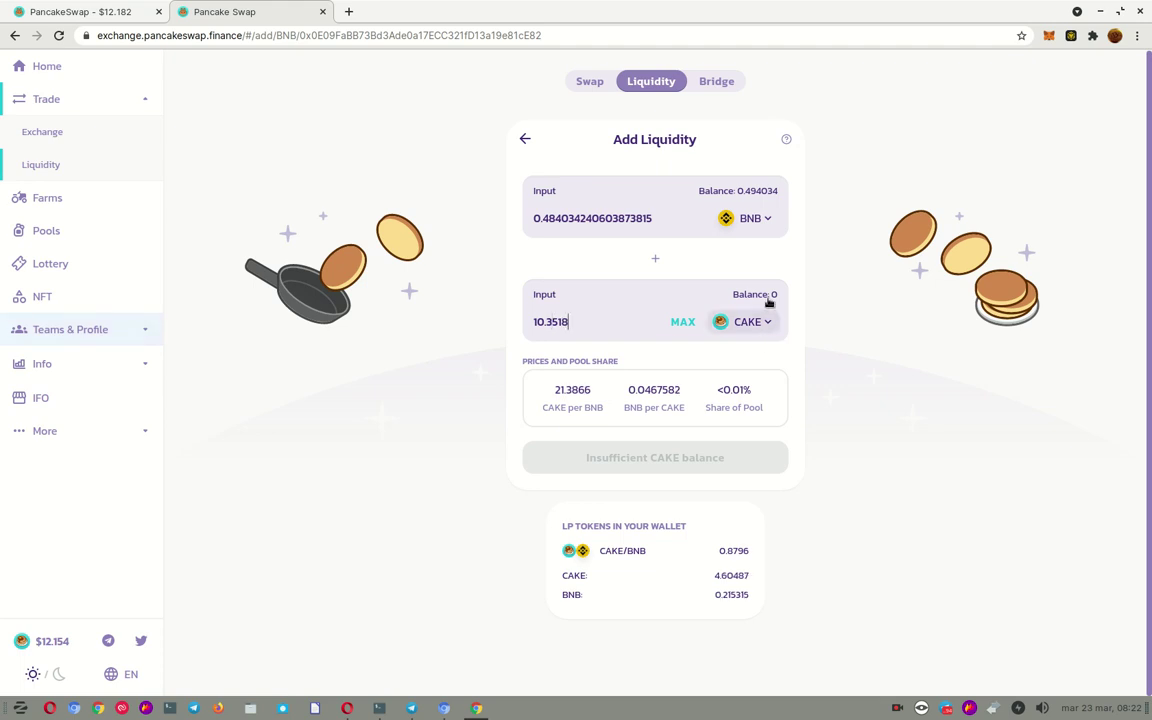
pyautogui.click(766, 297)
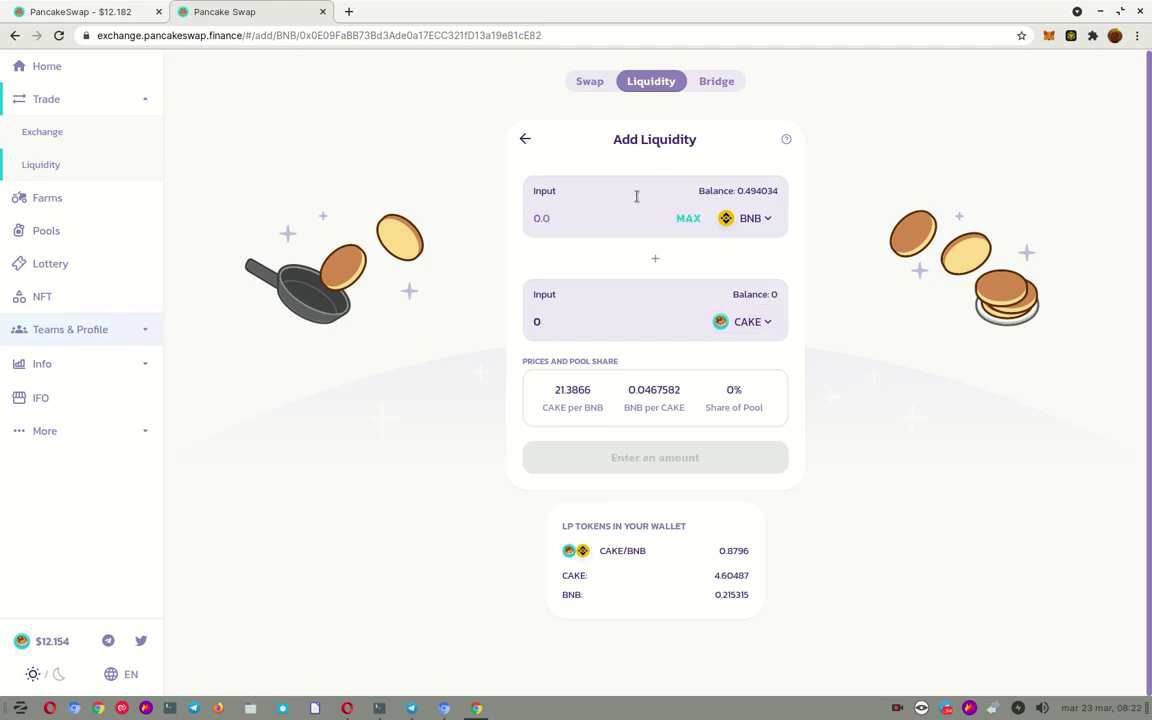
pyautogui.click(688, 218)
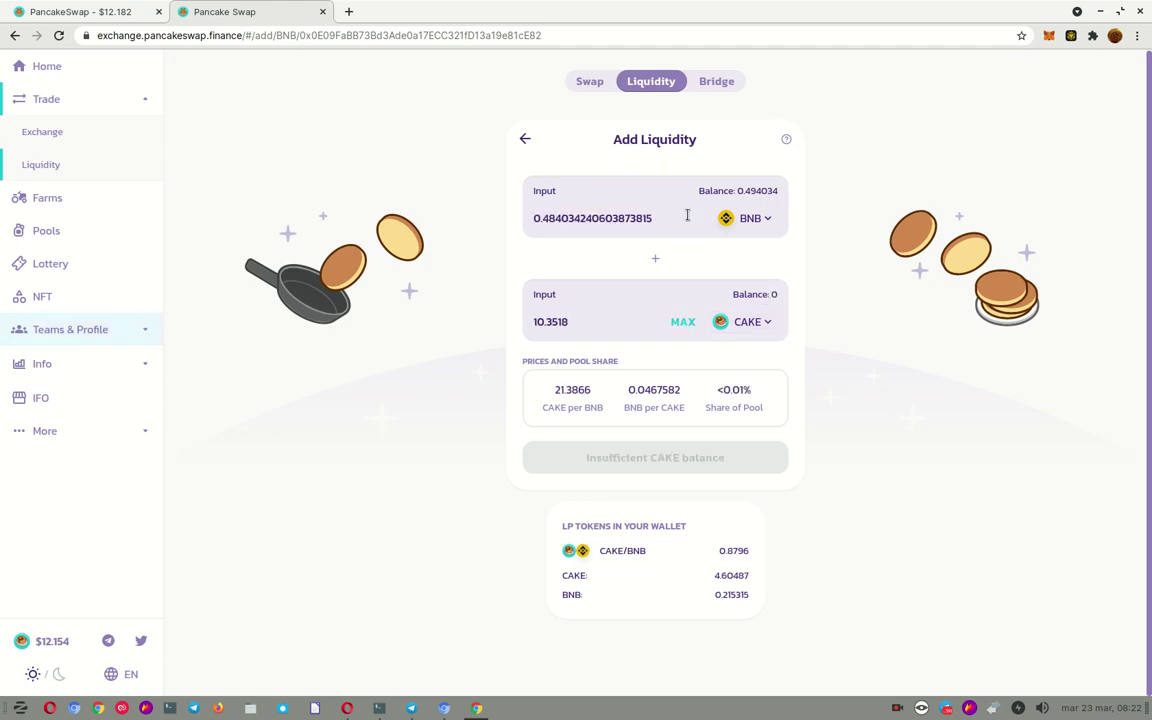
pyautogui.click(684, 321)
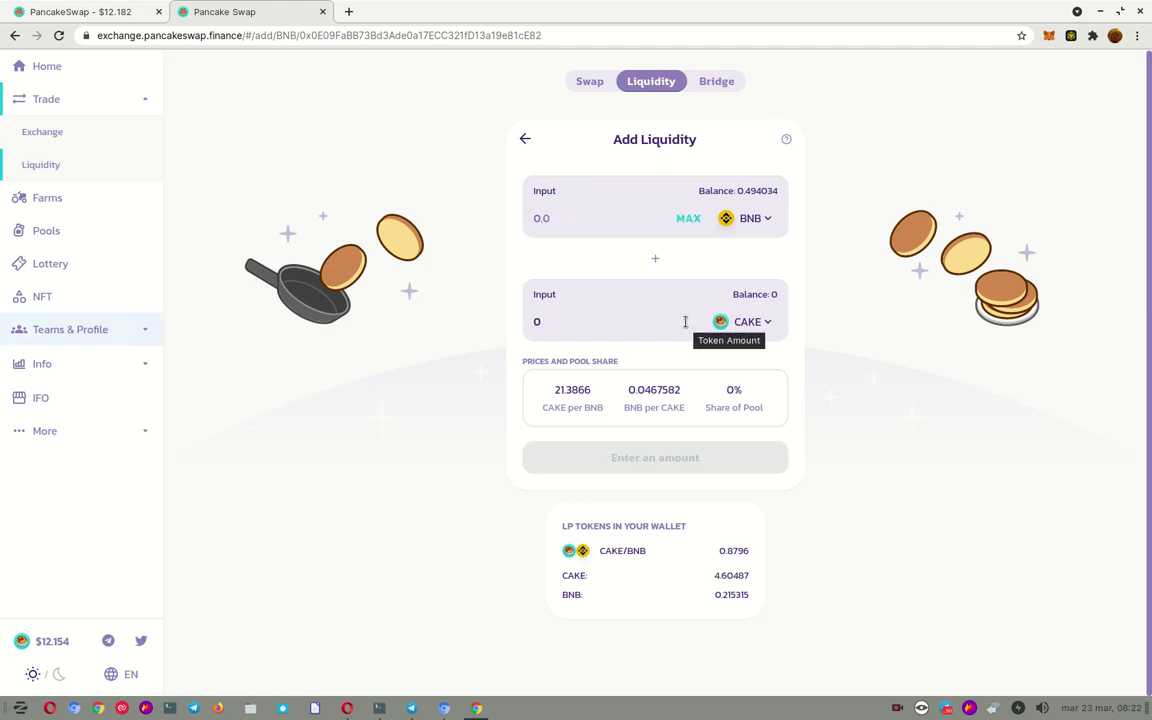
pyautogui.click(688, 219)
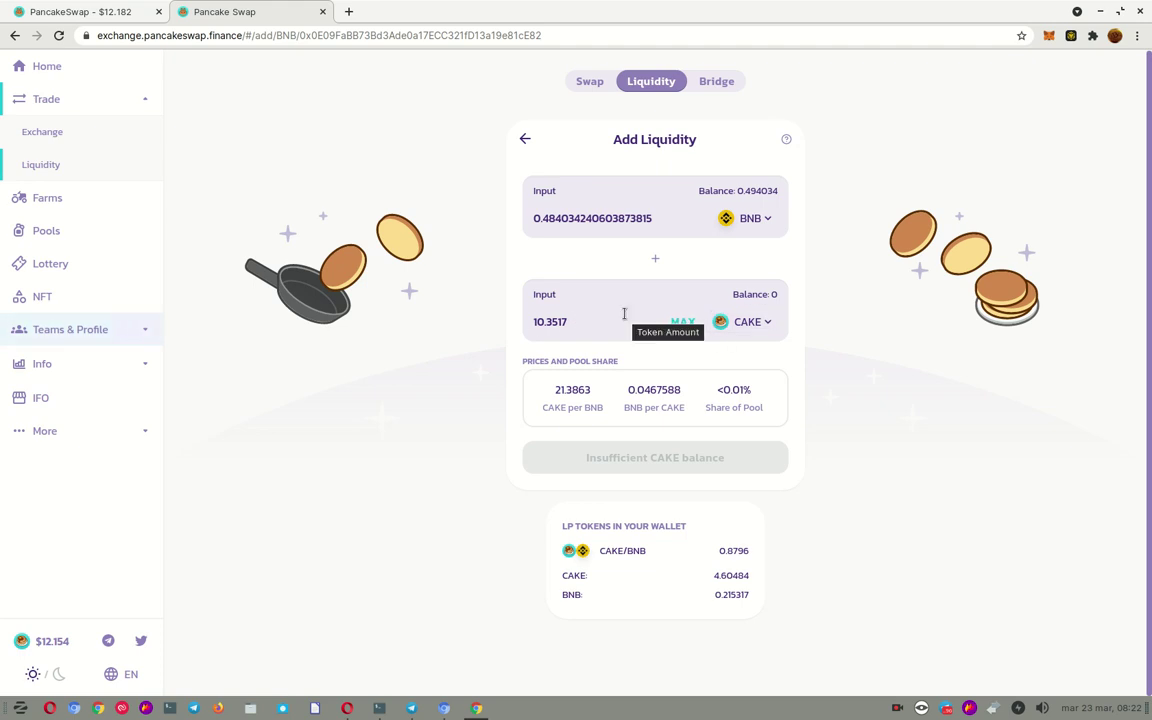
# Return to the Exchange page, search for CAKE as the currency to swap from and set its amount to the maximum
pyautogui.click(45, 133)
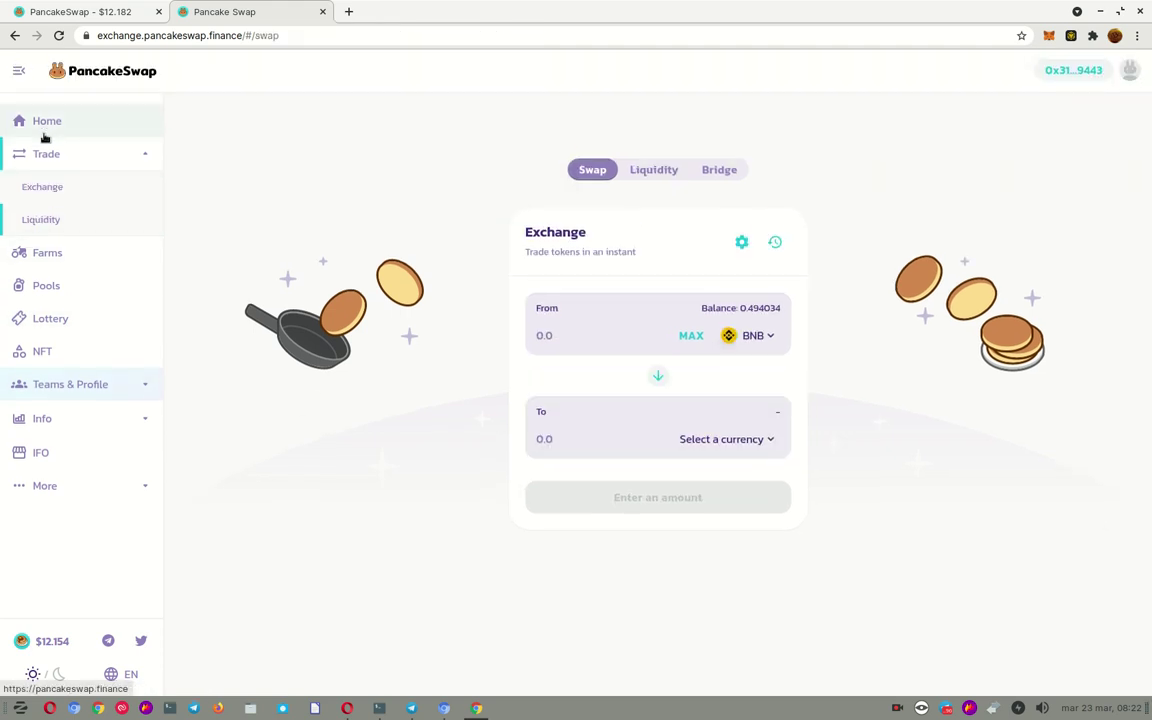
pyautogui.click(752, 338)
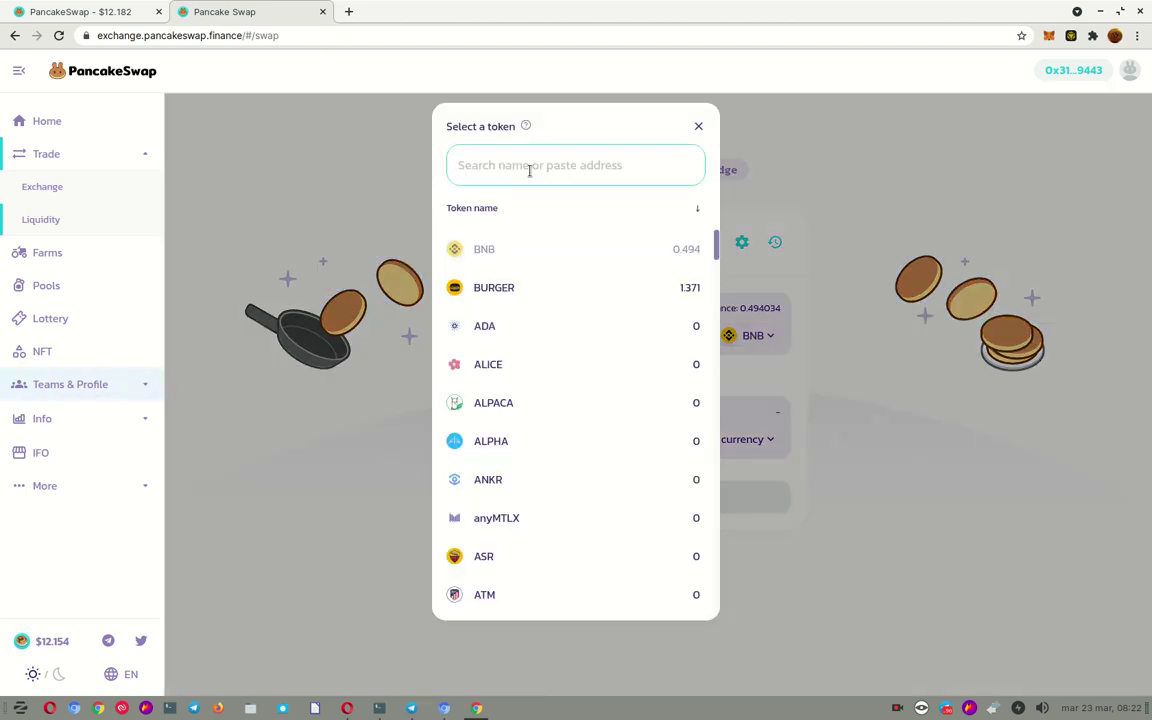
pyautogui.write('CAKE')
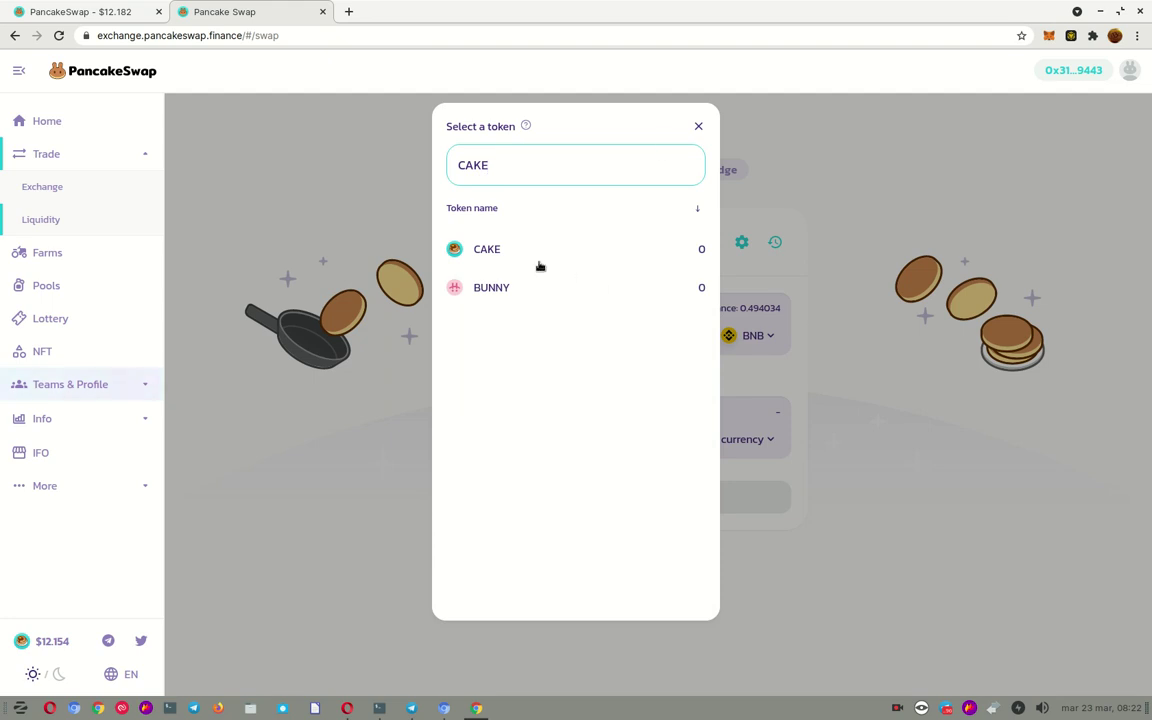
pyautogui.click(491, 253)
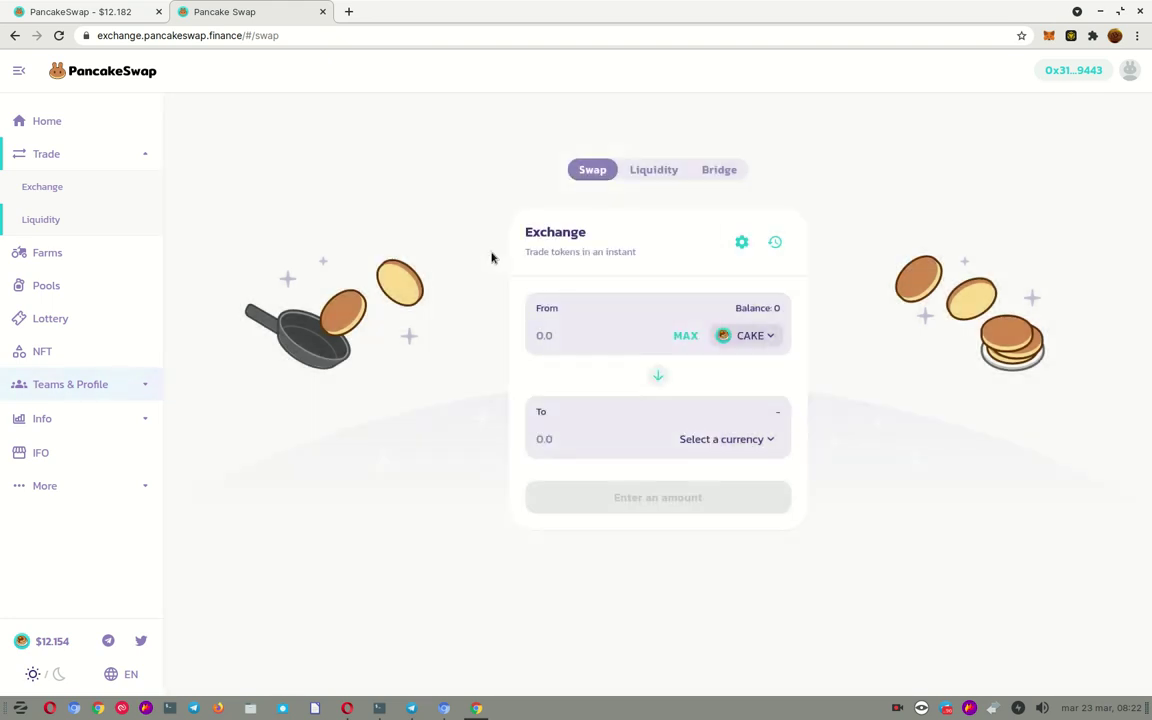
pyautogui.click(688, 337)
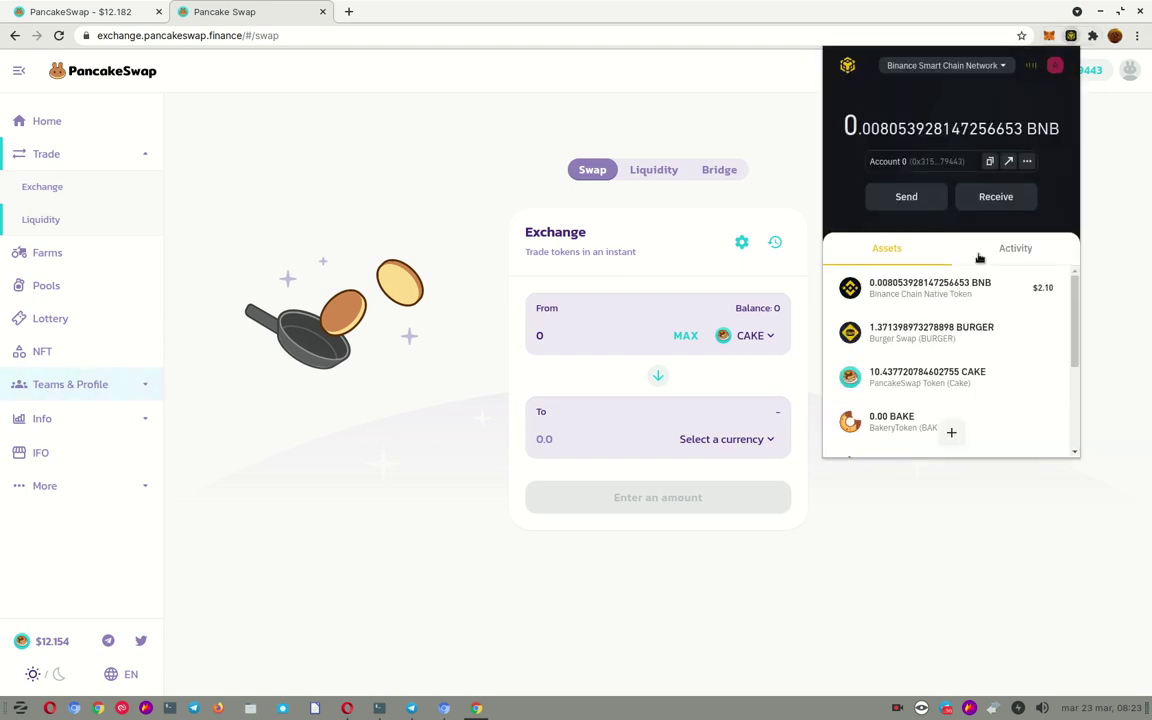
# Check the BNB and CAKE balances in the Binance Chain Wallet's asset list, then close the wallet
pyautogui.scroll(-3, 995, 364)
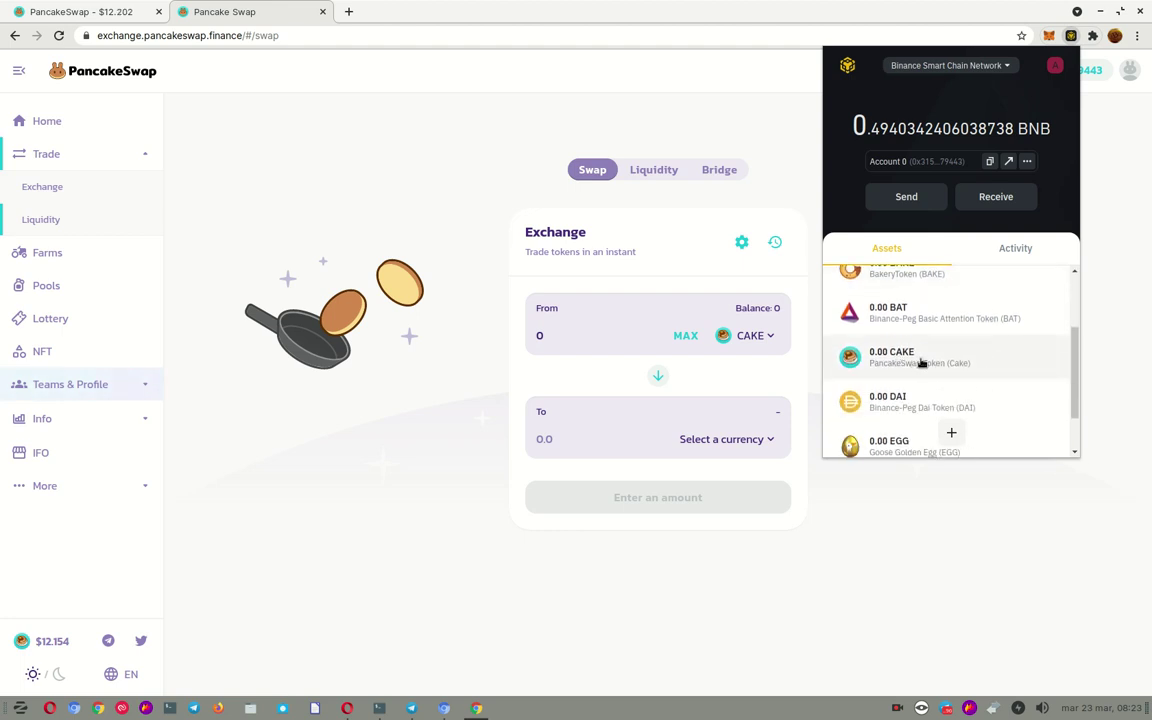
pyautogui.scroll(3, 920, 362)
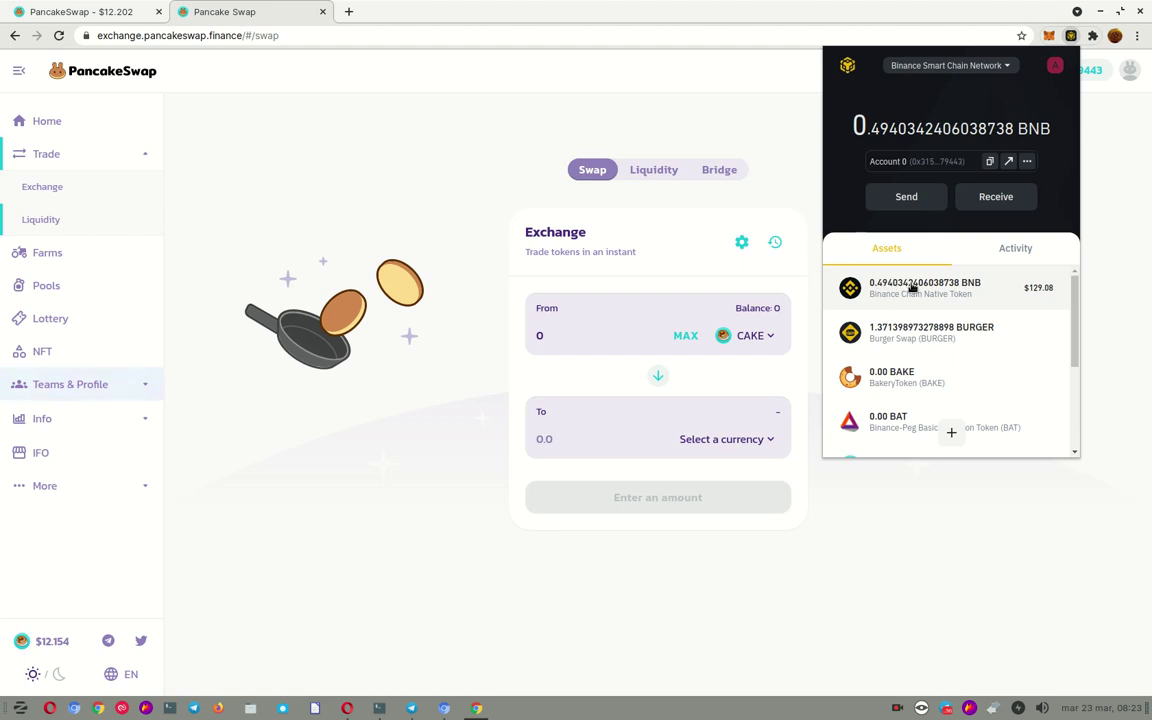
pyautogui.click(766, 103)
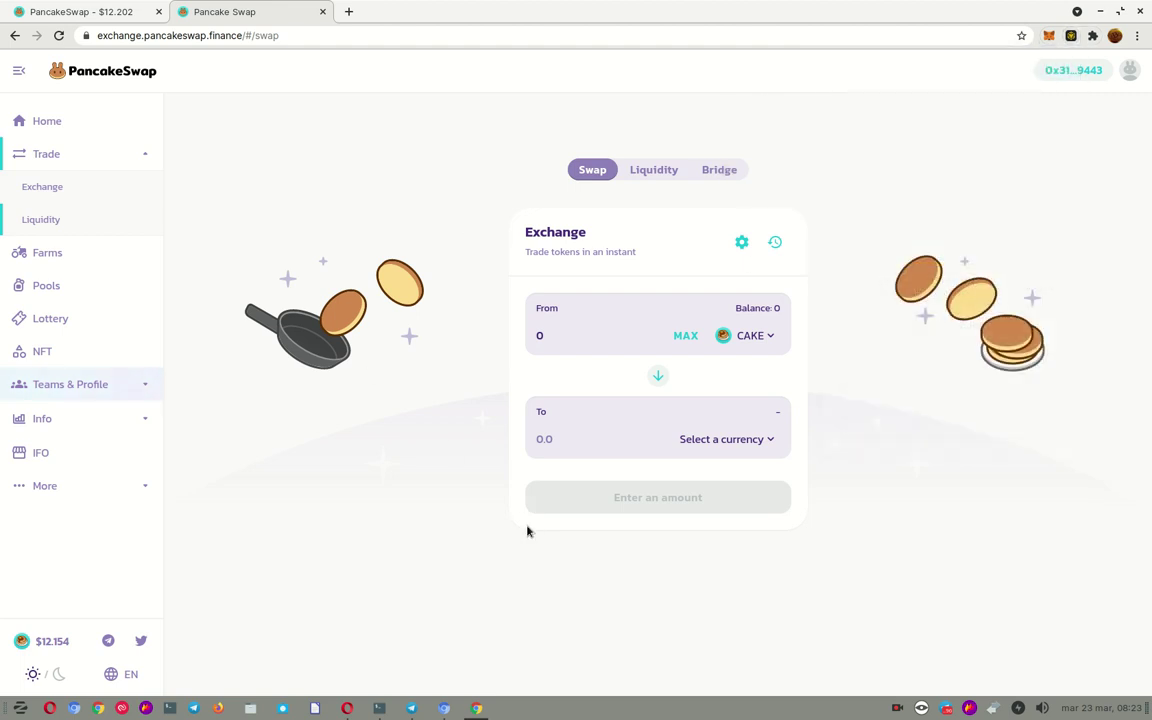
# Set the swap to exchange from BNB, then search for CAKE and choose it as the currency to receive
pyautogui.click(746, 337)
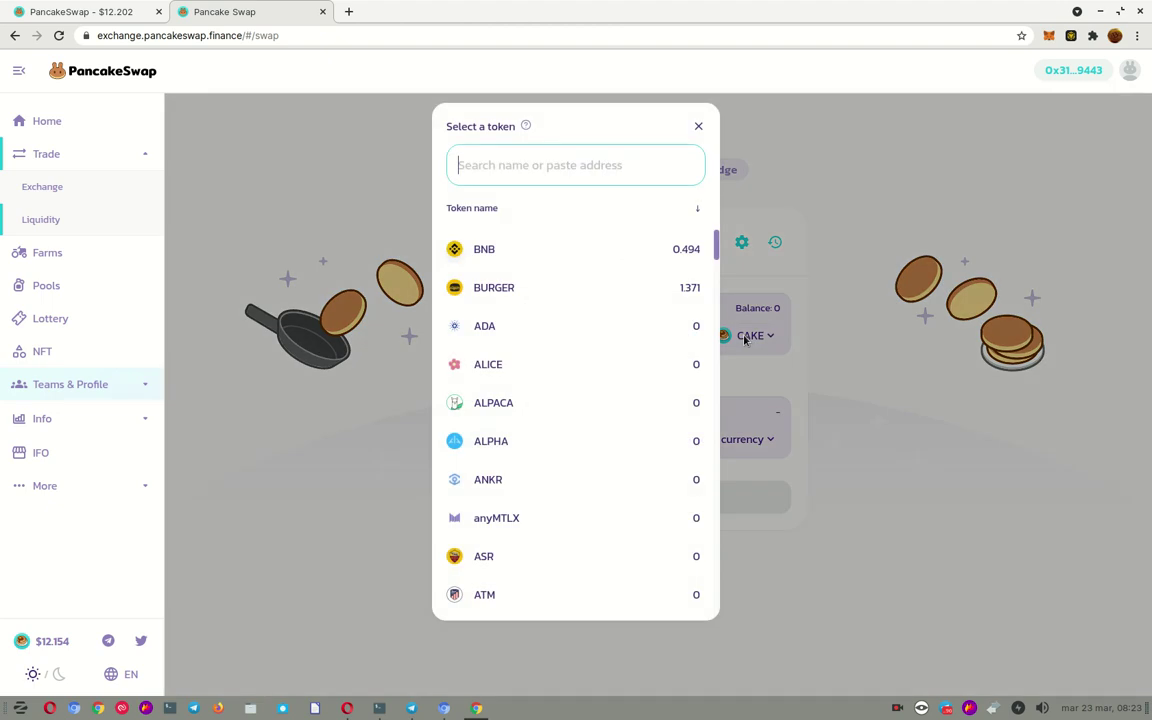
pyautogui.click(478, 249)
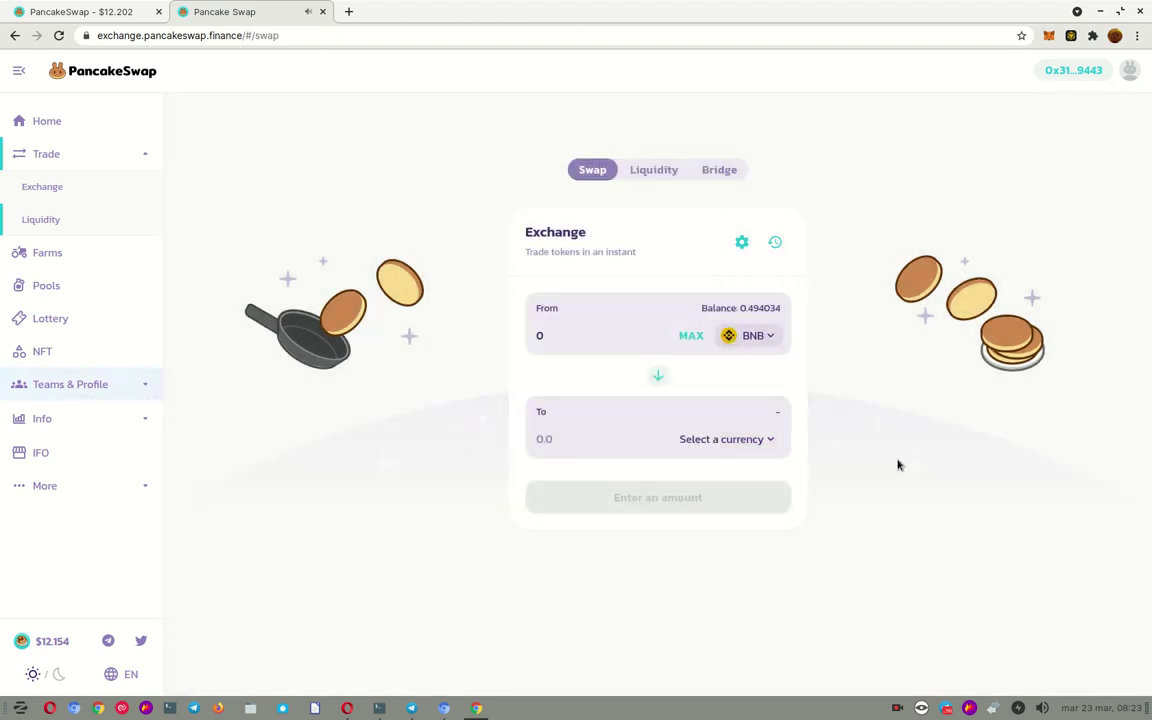
pyautogui.click(748, 442)
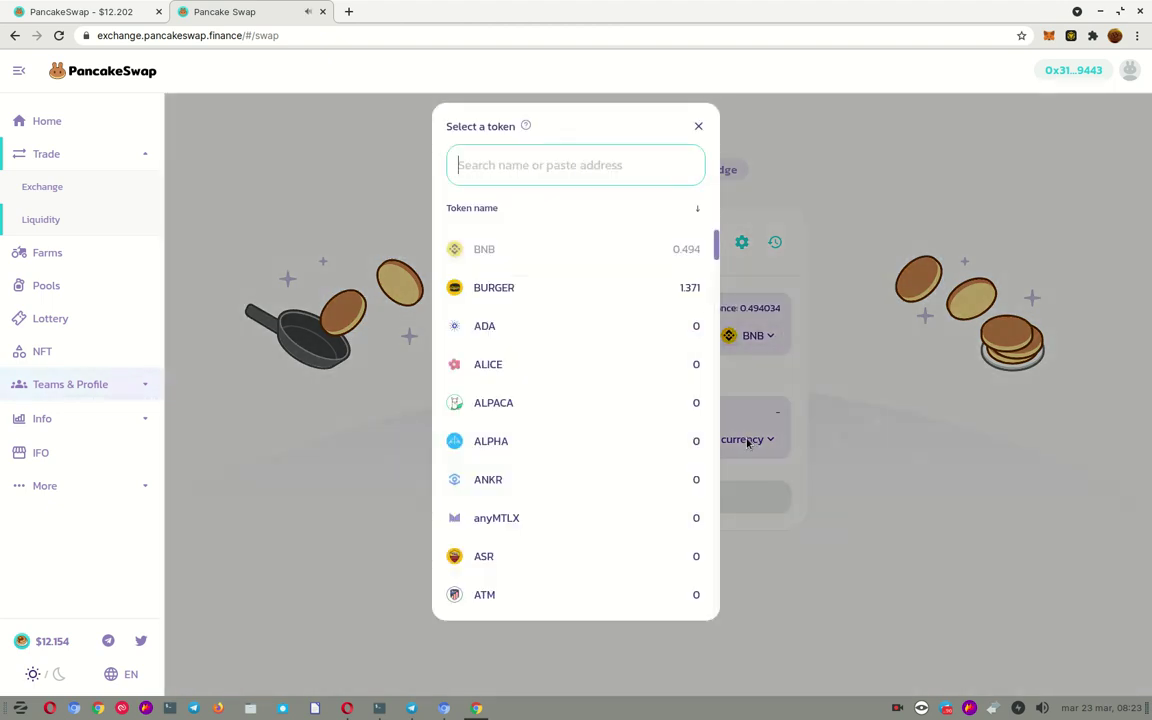
pyautogui.write('A')
pyautogui.press('BackSpace')
pyautogui.write('CA')
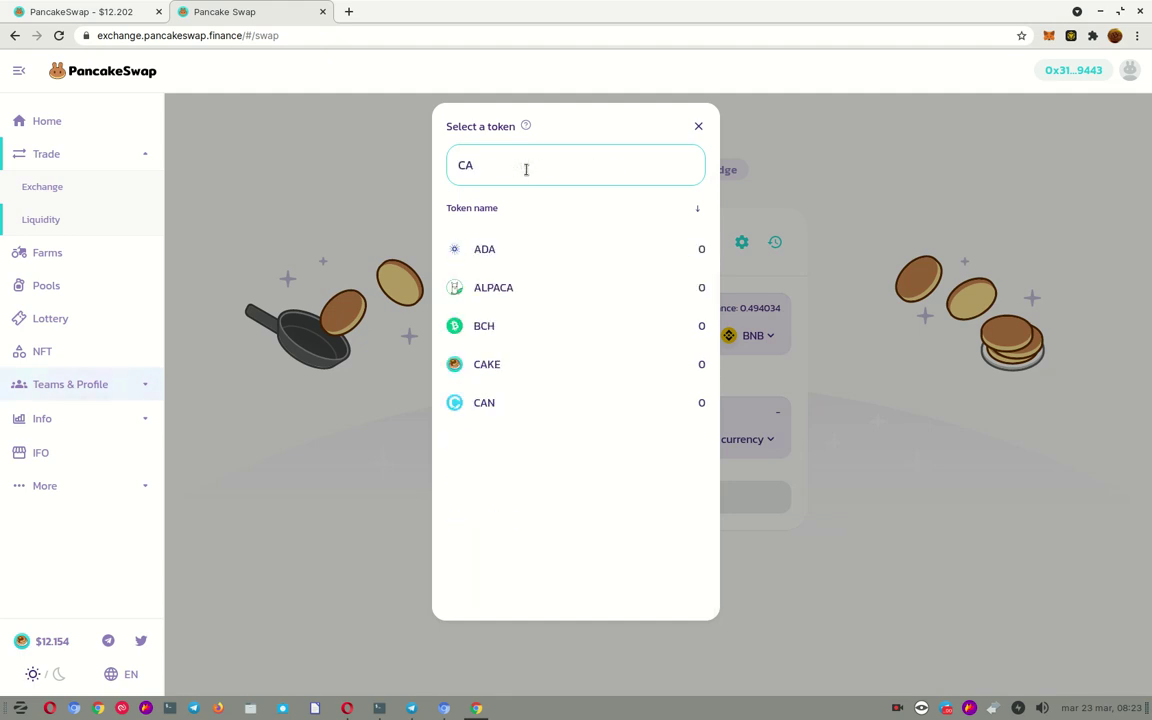
pyautogui.write('KE')
pyautogui.click(481, 249)
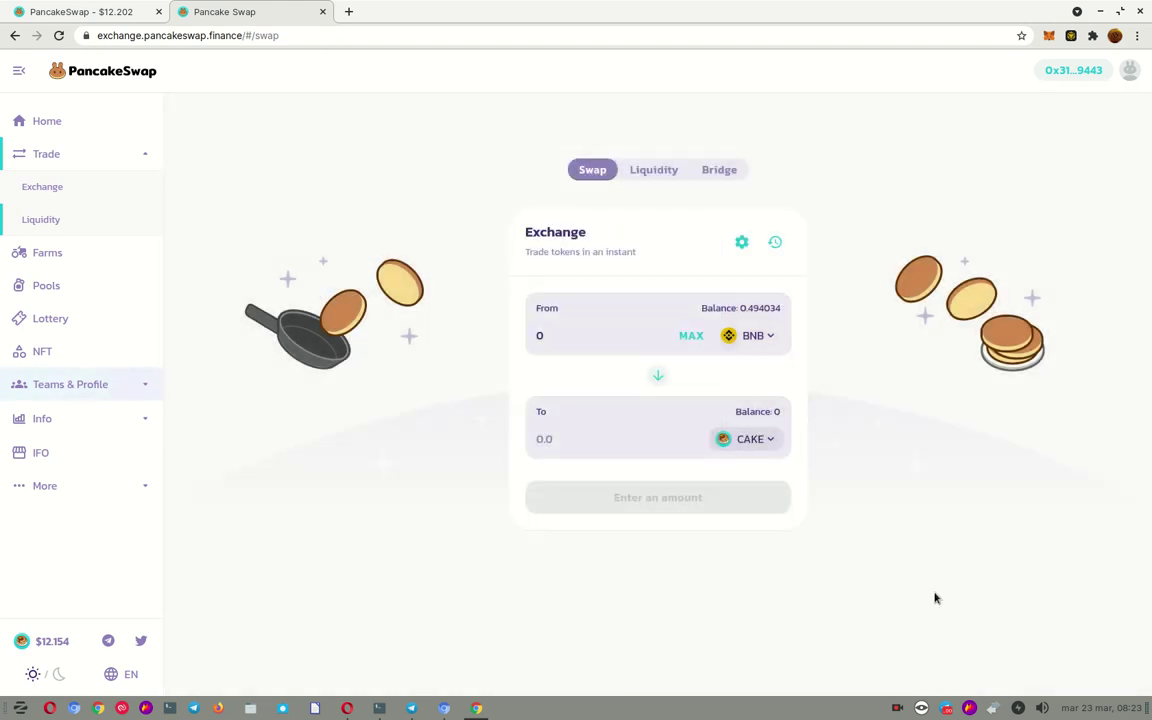
# Swap 0.48 BNB for CAKE, approve the transaction in the Binance Chain Wallet and close the submission notice
pyautogui.click(689, 337)
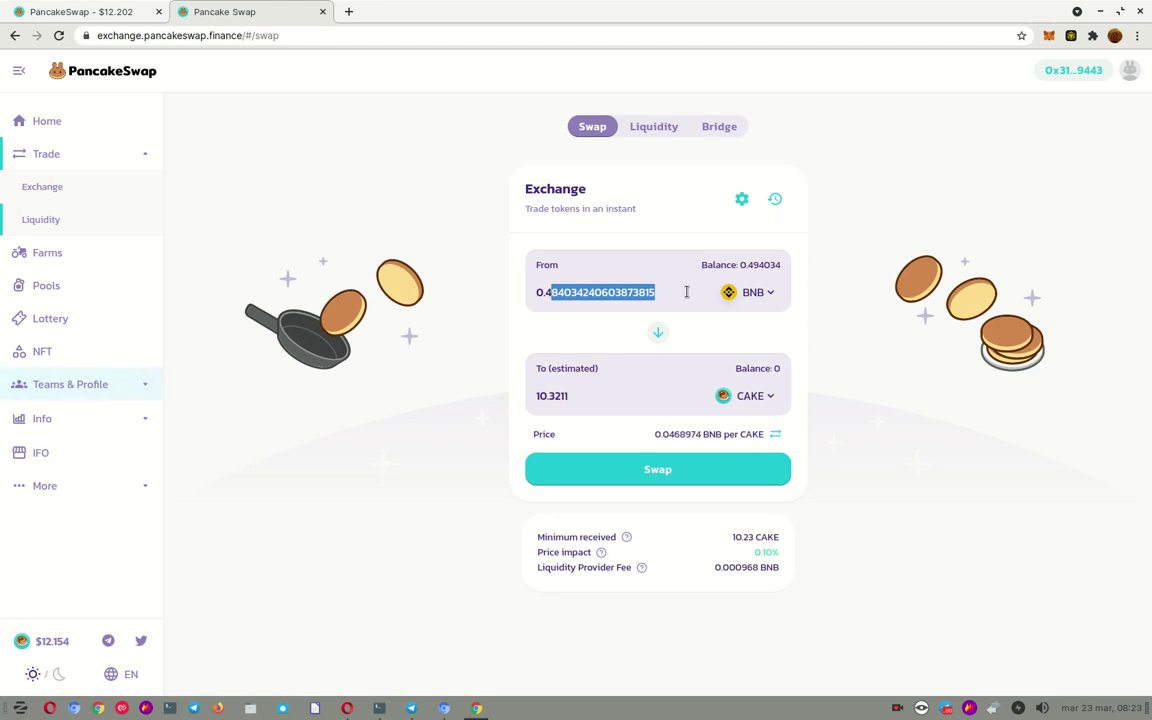
pyautogui.write('8')
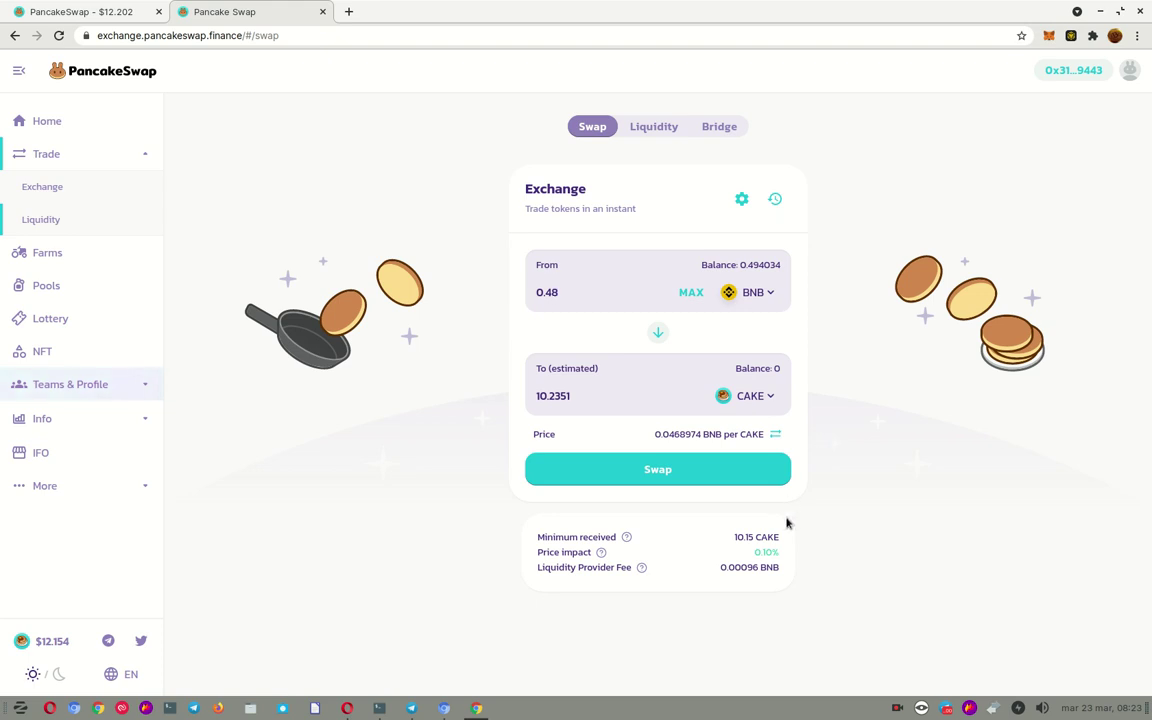
pyautogui.click(663, 474)
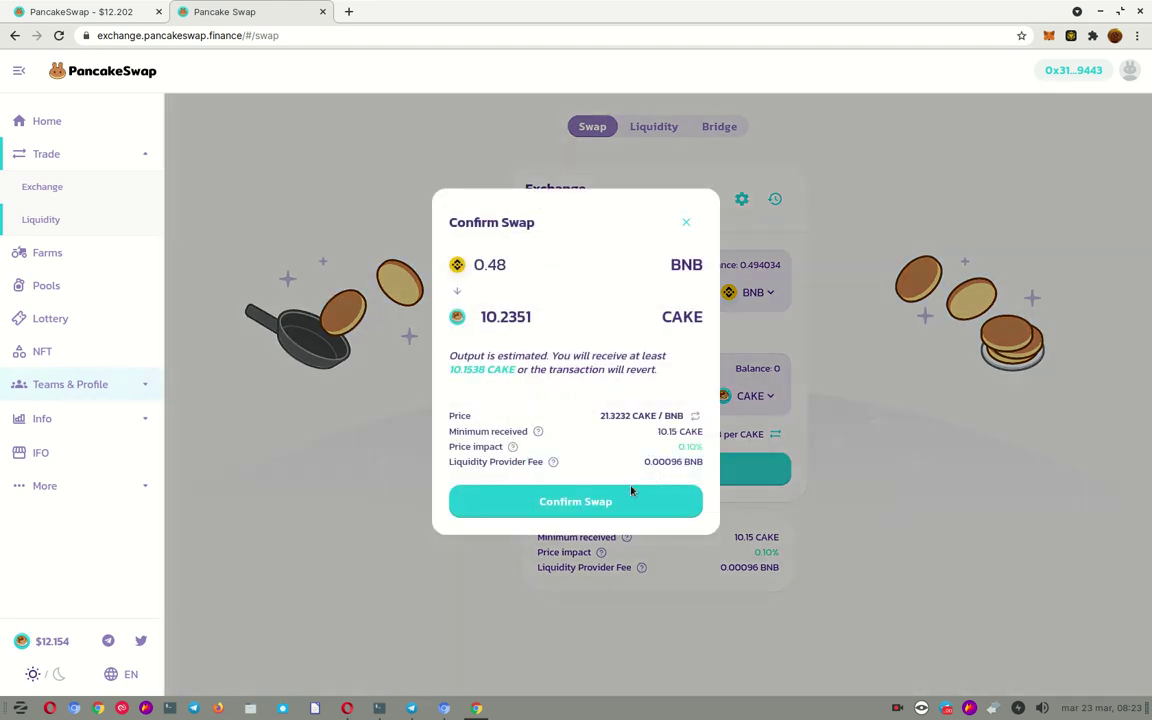
pyautogui.click(572, 500)
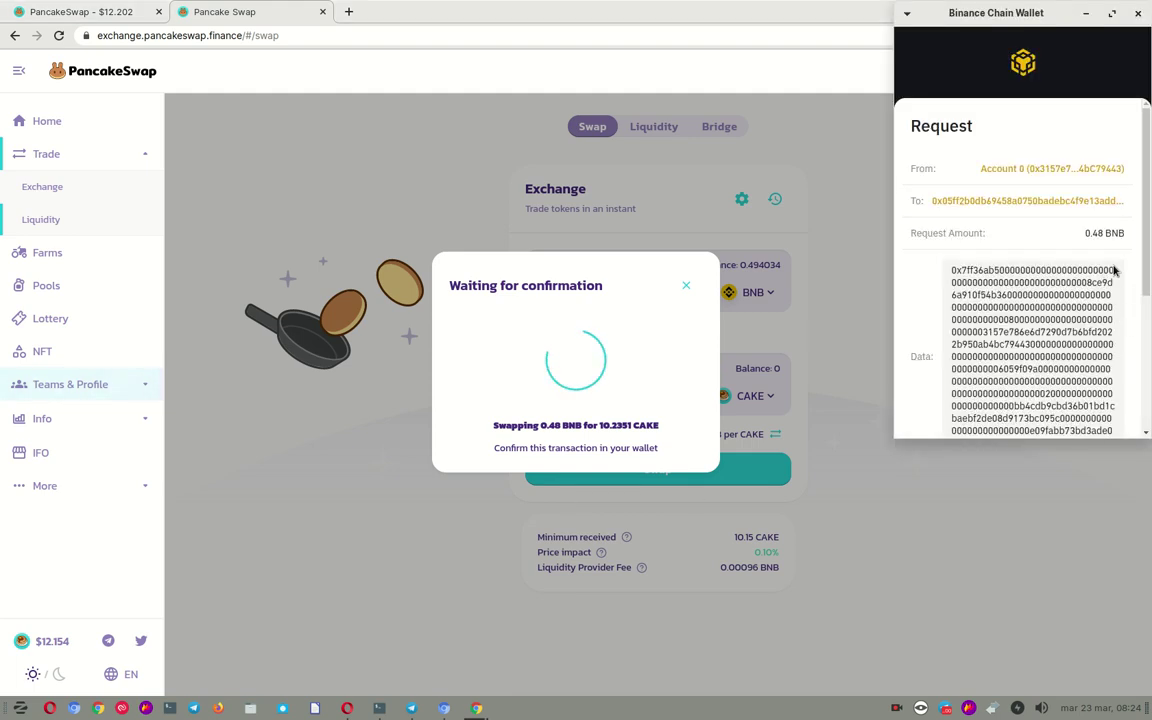
pyautogui.scroll(-5, 1076, 260)
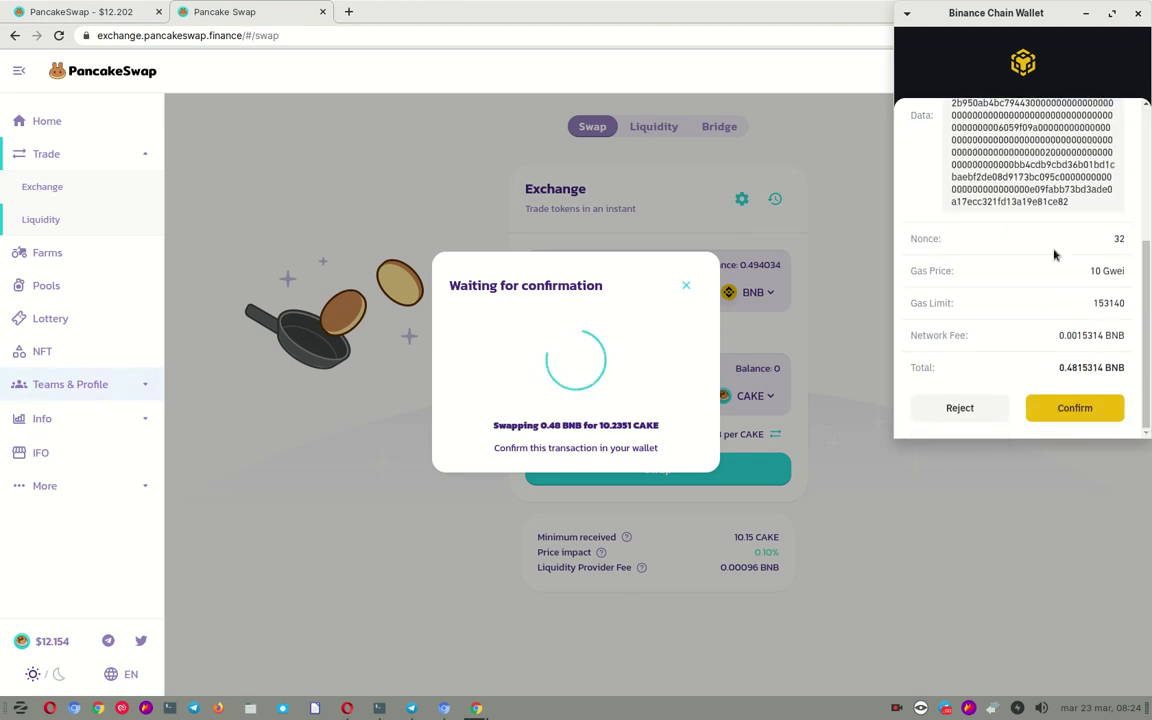
pyautogui.click(1072, 408)
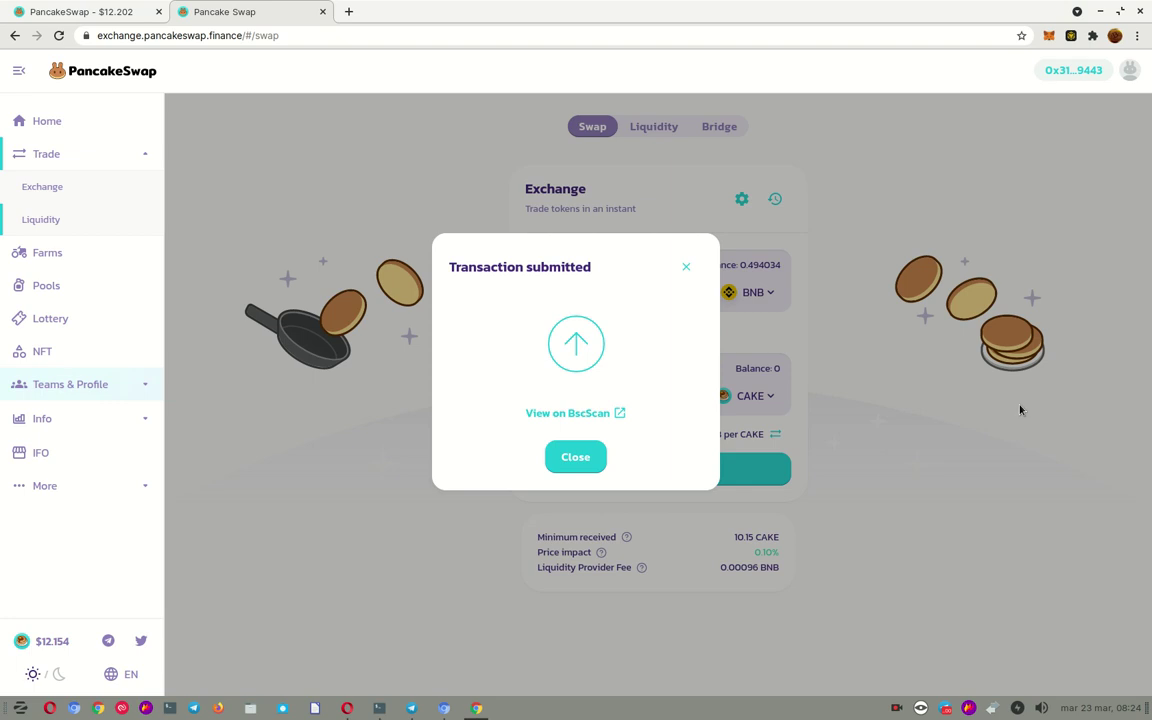
pyautogui.click(576, 458)
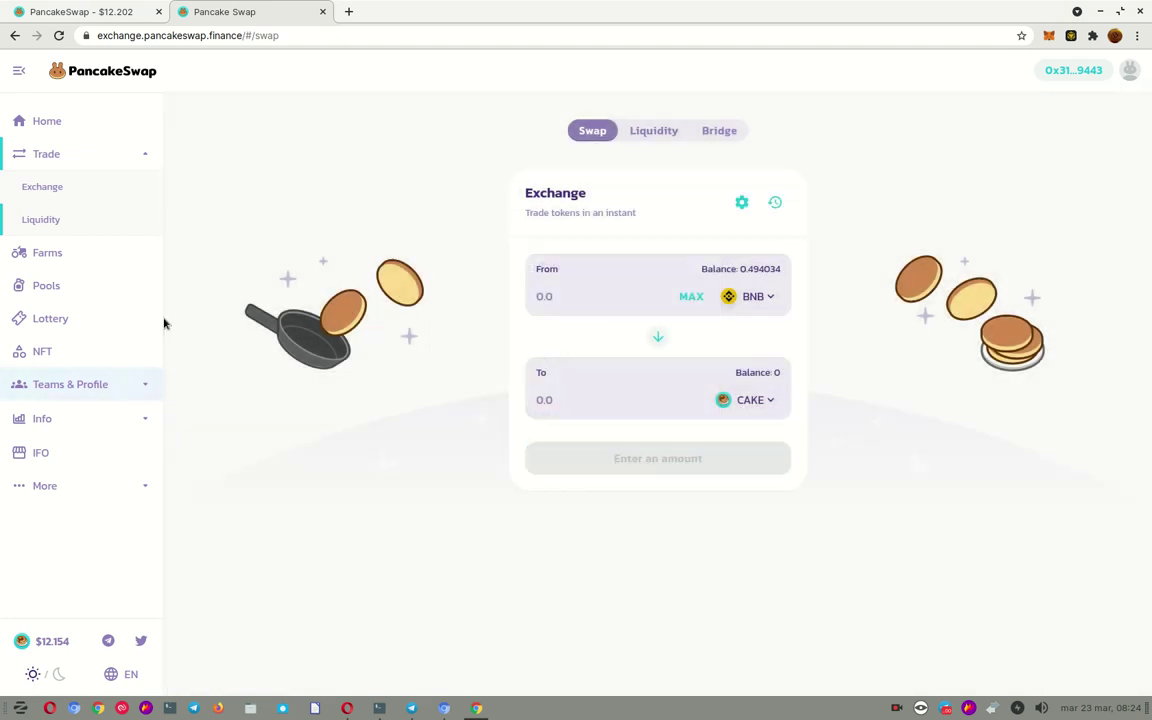
# Try to set up a BNB and CAKE liquidity deposit, first with the maximum BNB amount and then with the maximum CAKE amount
pyautogui.click(47, 220)
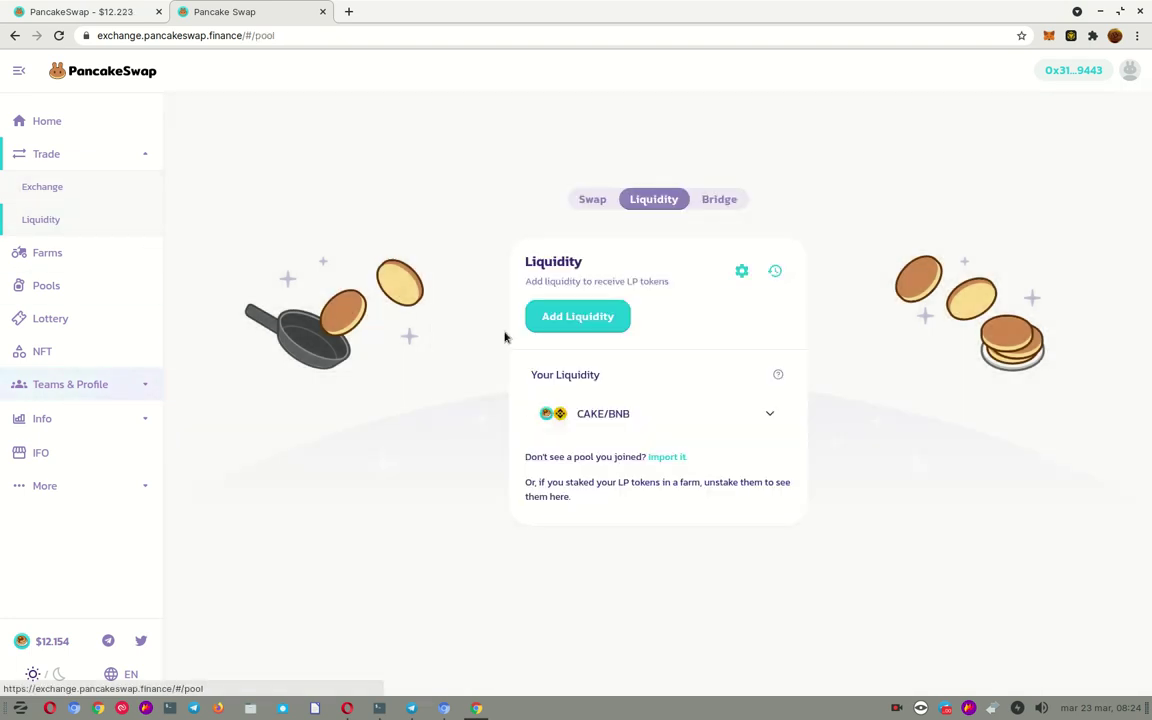
pyautogui.click(588, 319)
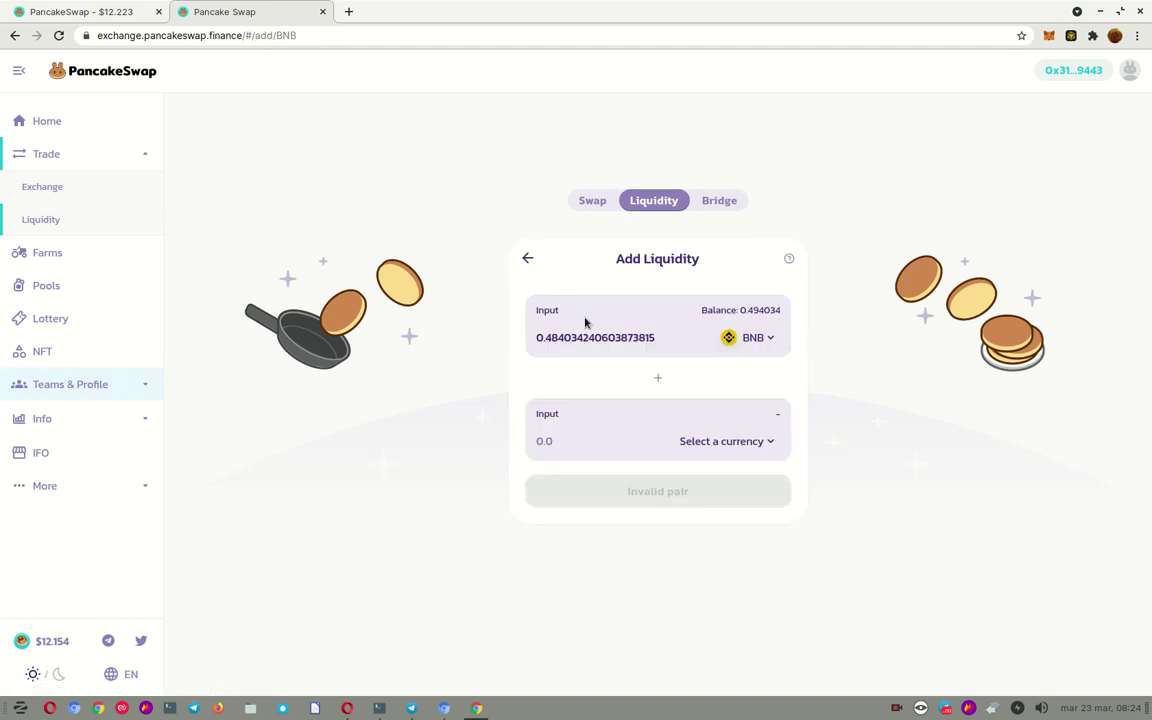
pyautogui.click(752, 444)
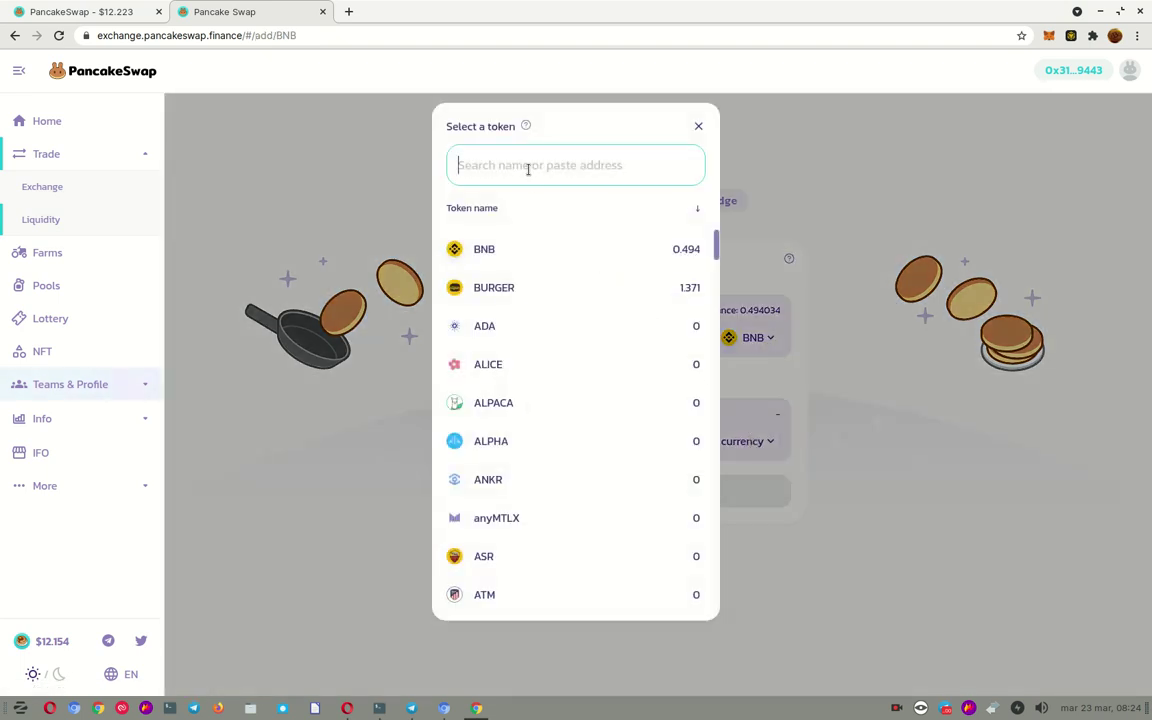
pyautogui.write('CAKE')
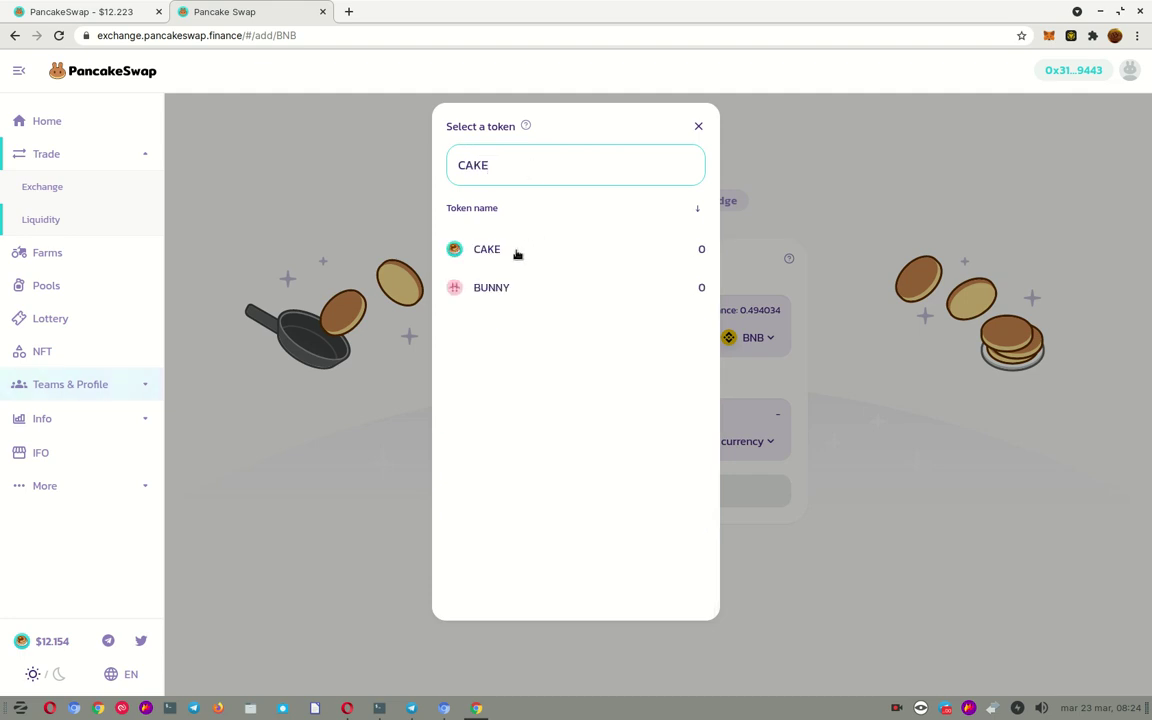
pyautogui.click(490, 252)
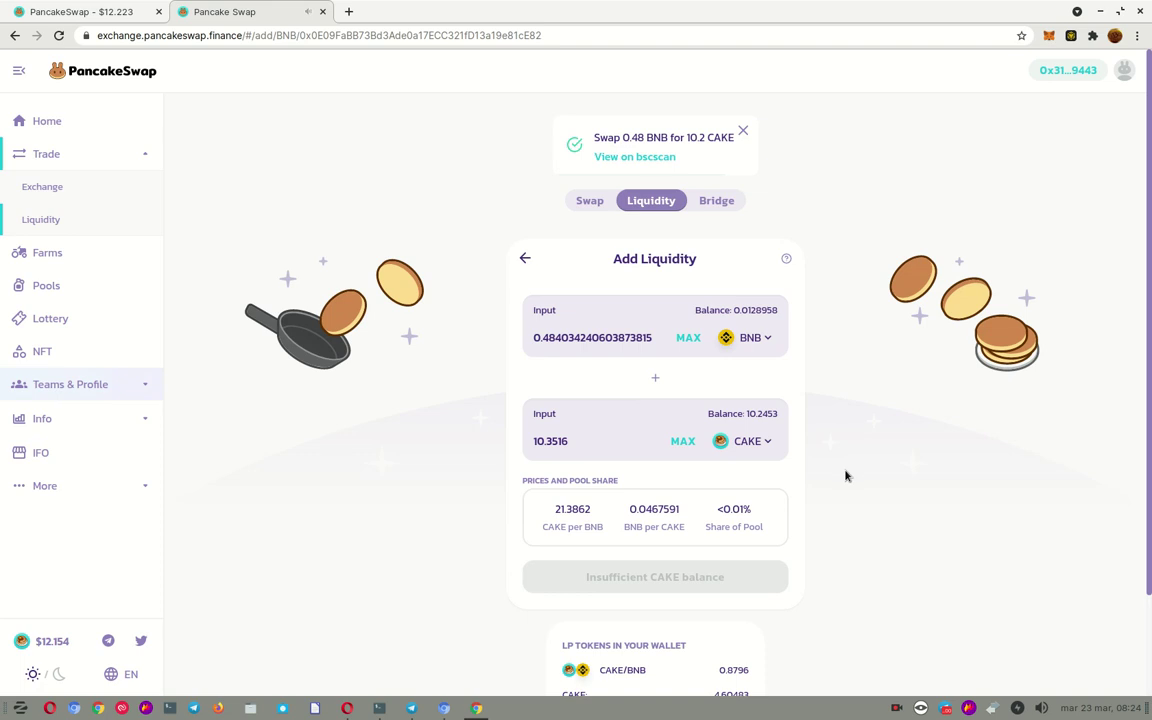
pyautogui.scroll(-2, 845, 476)
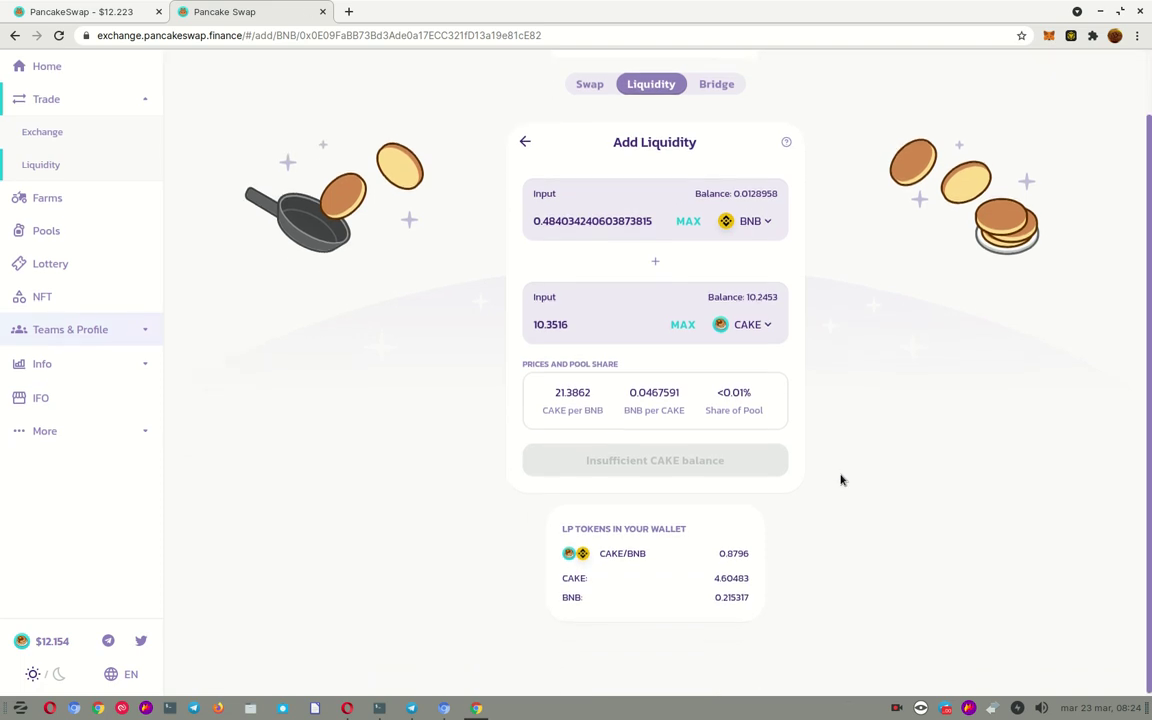
pyautogui.click(689, 222)
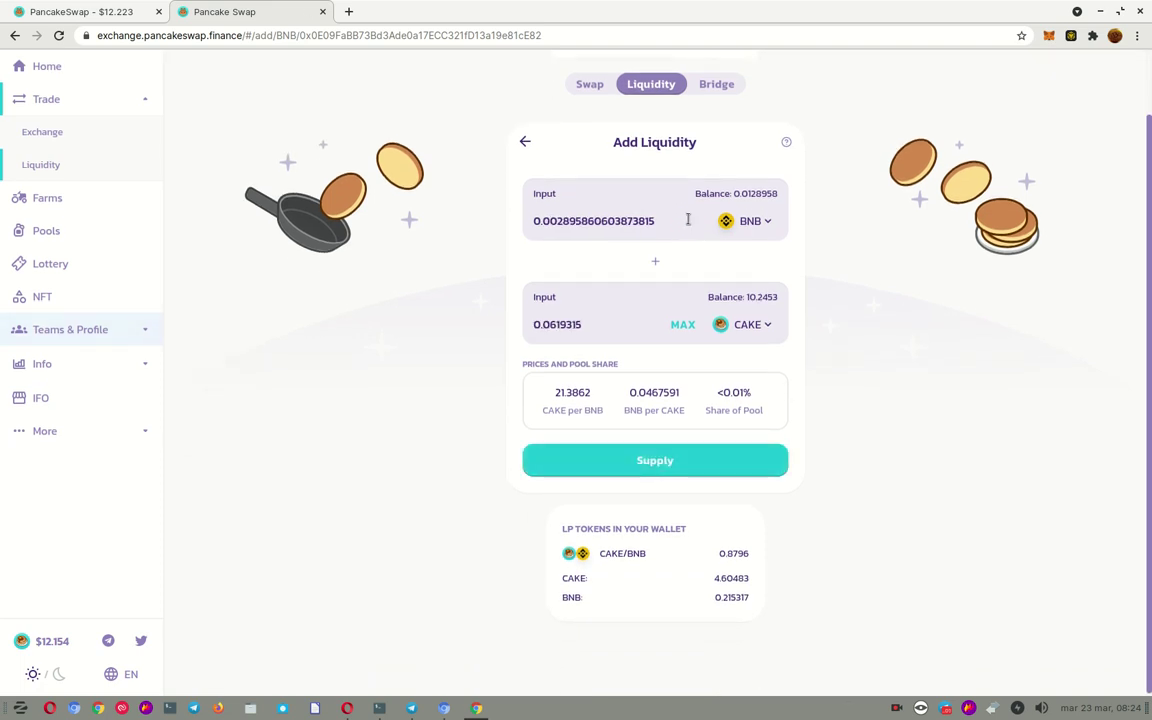
pyautogui.click(683, 324)
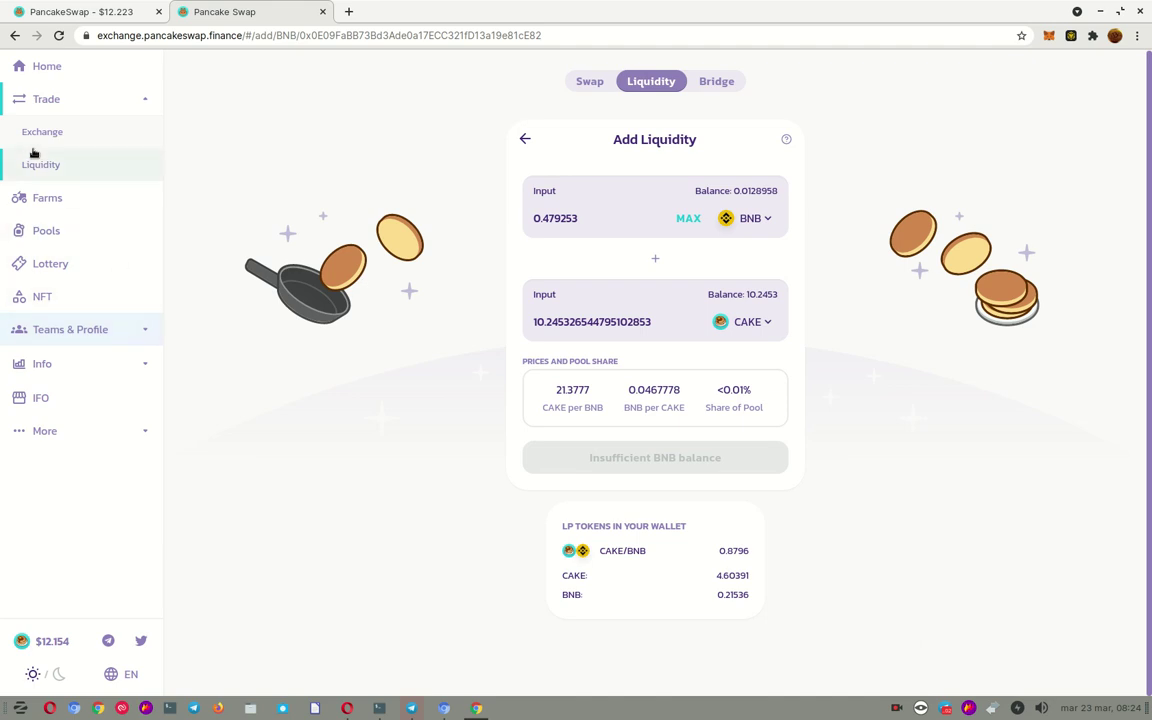
# Go to the Farms page, expand the CAKE-BNB farm and connect the Binance Chain Wallet to it
pyautogui.click(45, 195)
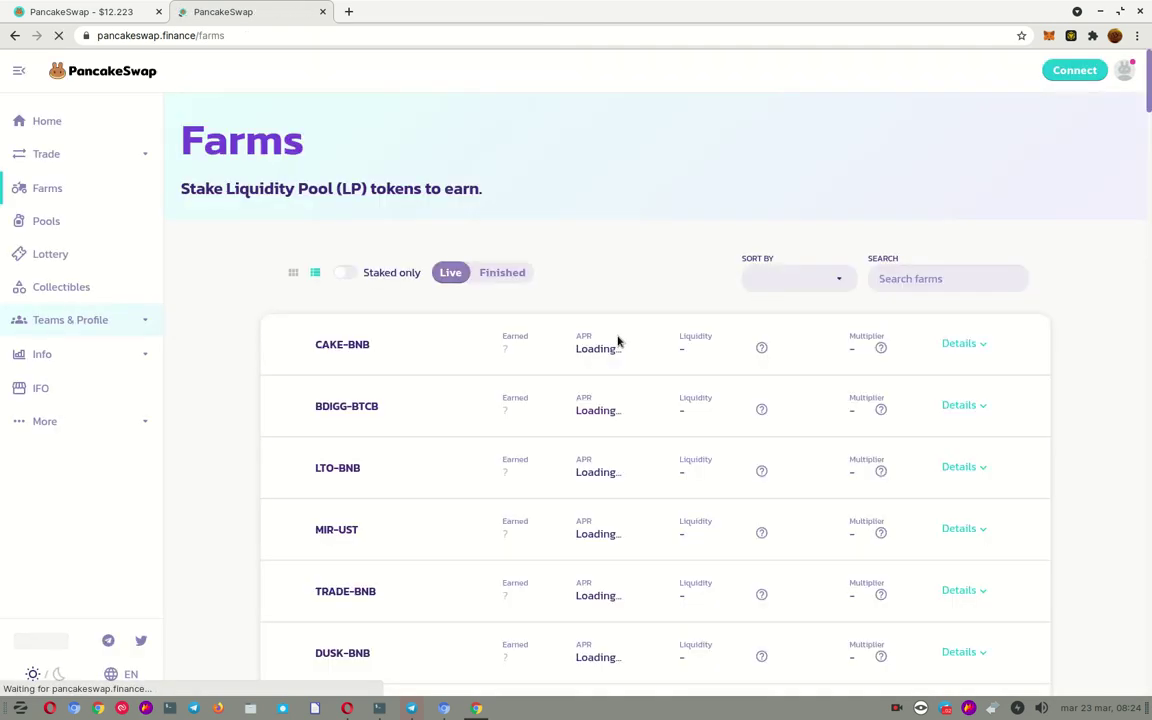
pyautogui.click(349, 350)
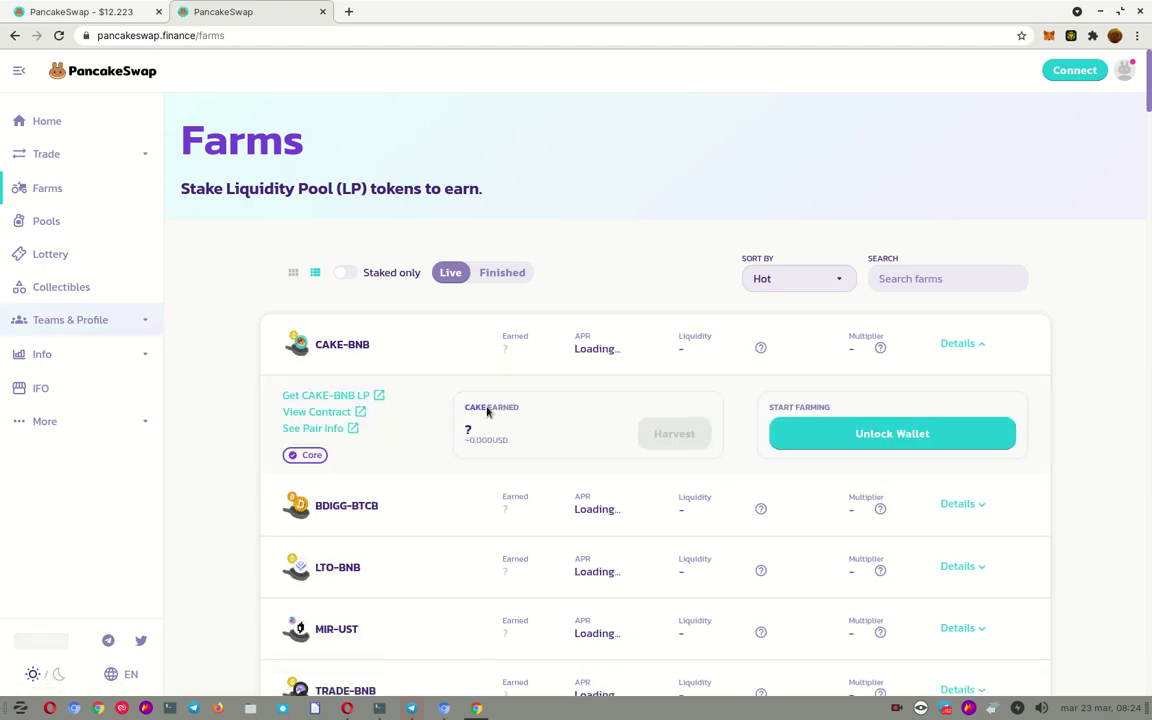
pyautogui.click(888, 438)
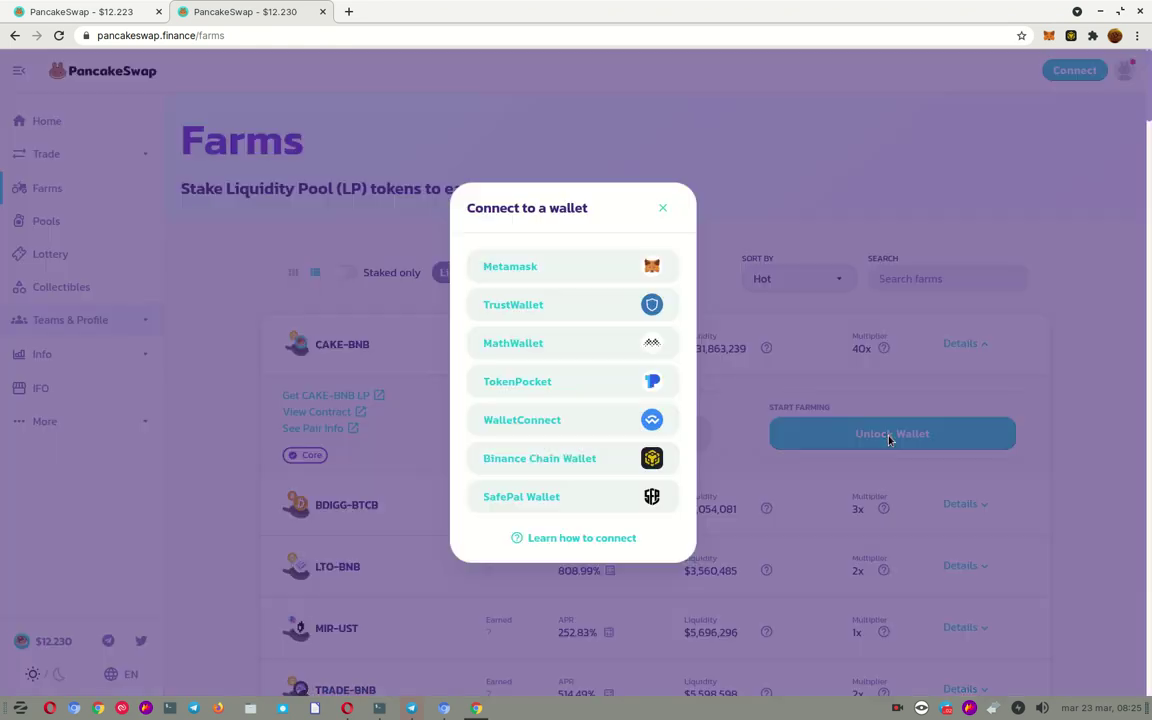
pyautogui.click(561, 456)
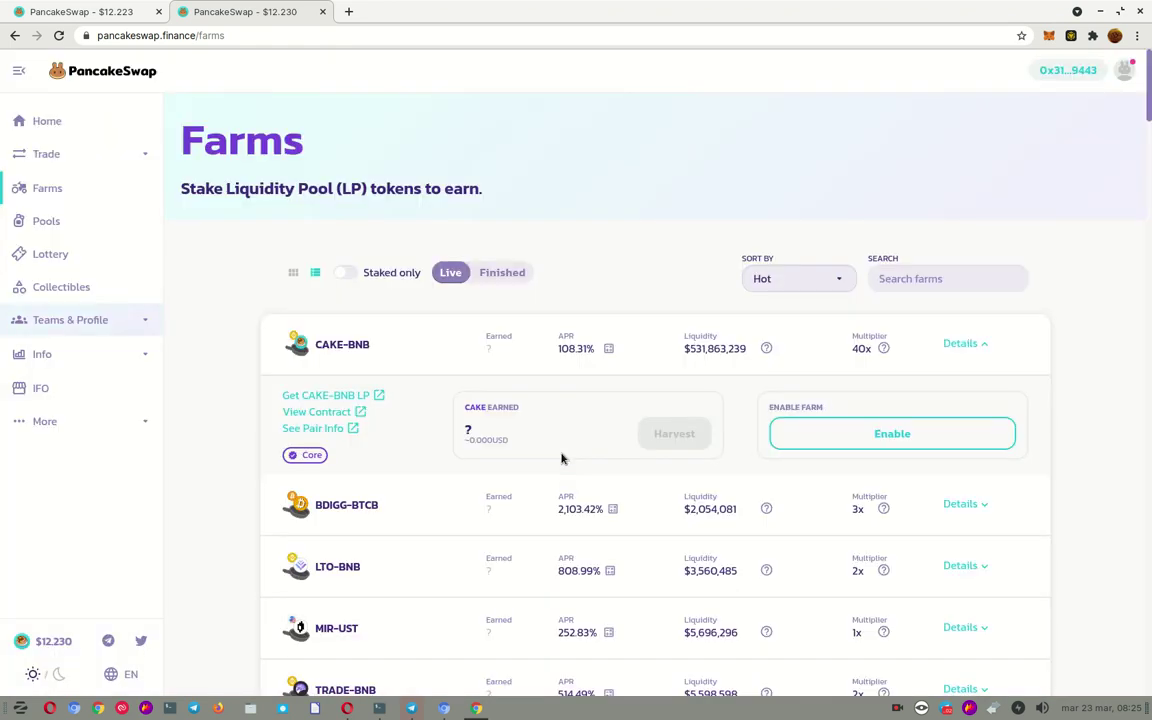
# Enable the CAKE-BNB farm and approve the CAKE-LP spending permission in the Binance Chain Wallet
pyautogui.click(882, 442)
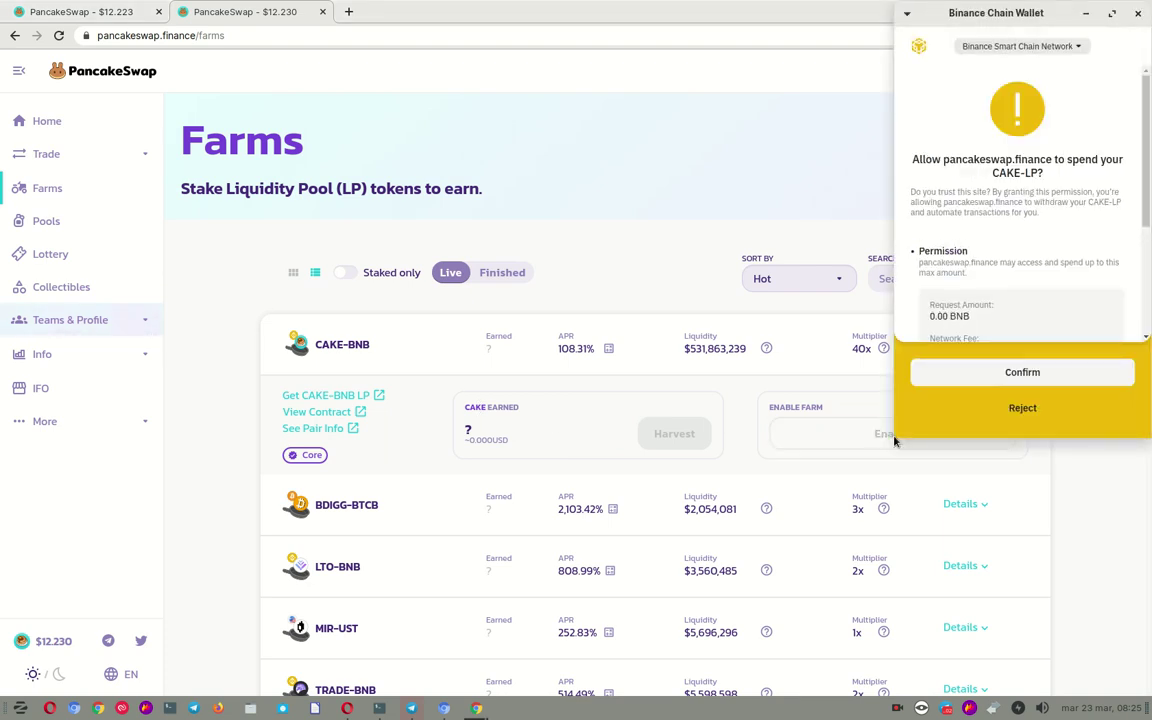
pyautogui.scroll(-4, 1078, 295)
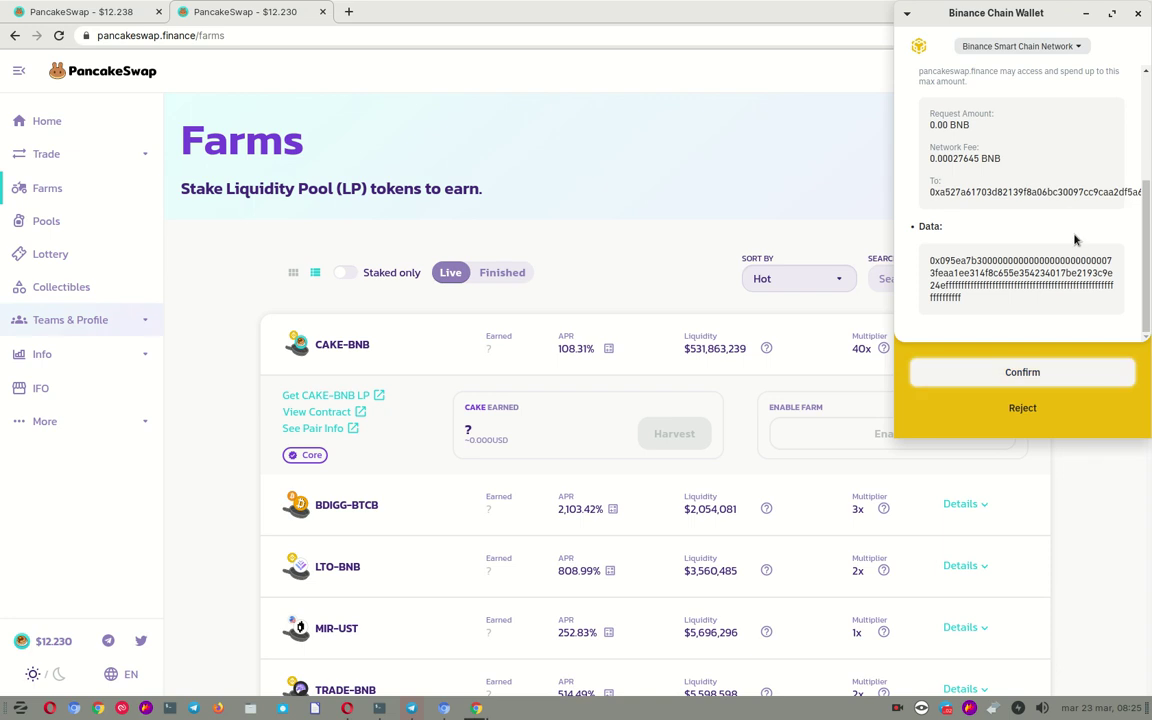
pyautogui.scroll(2, 1070, 225)
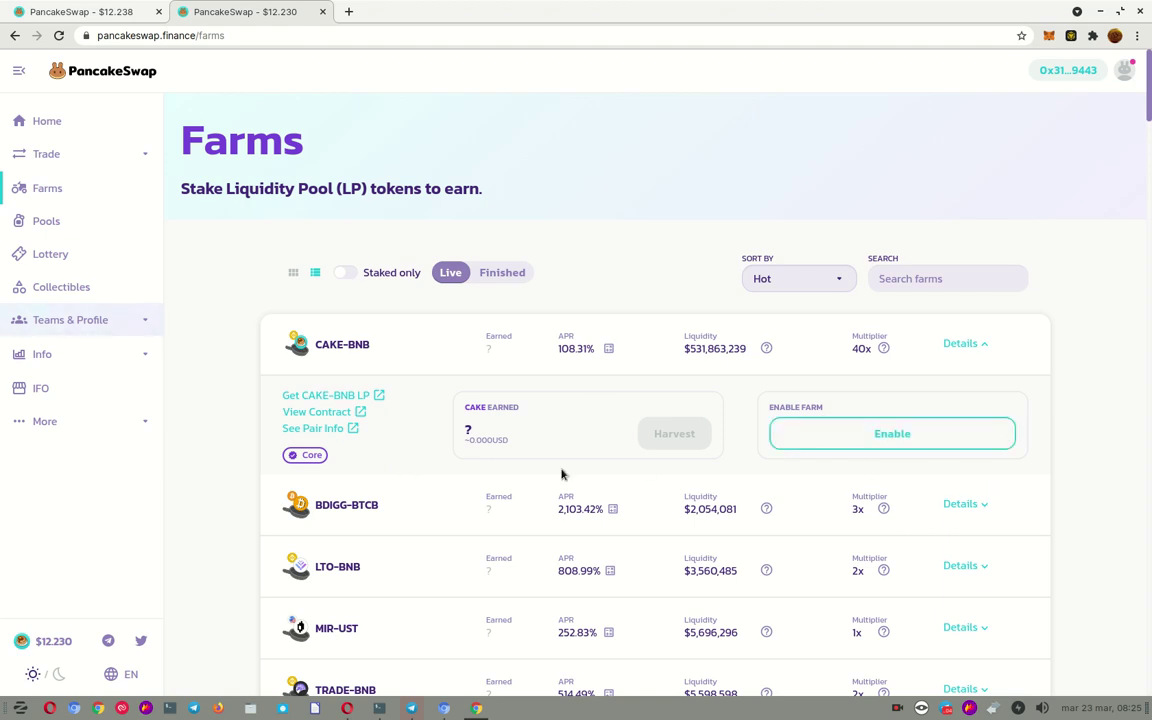
pyautogui.click(869, 440)
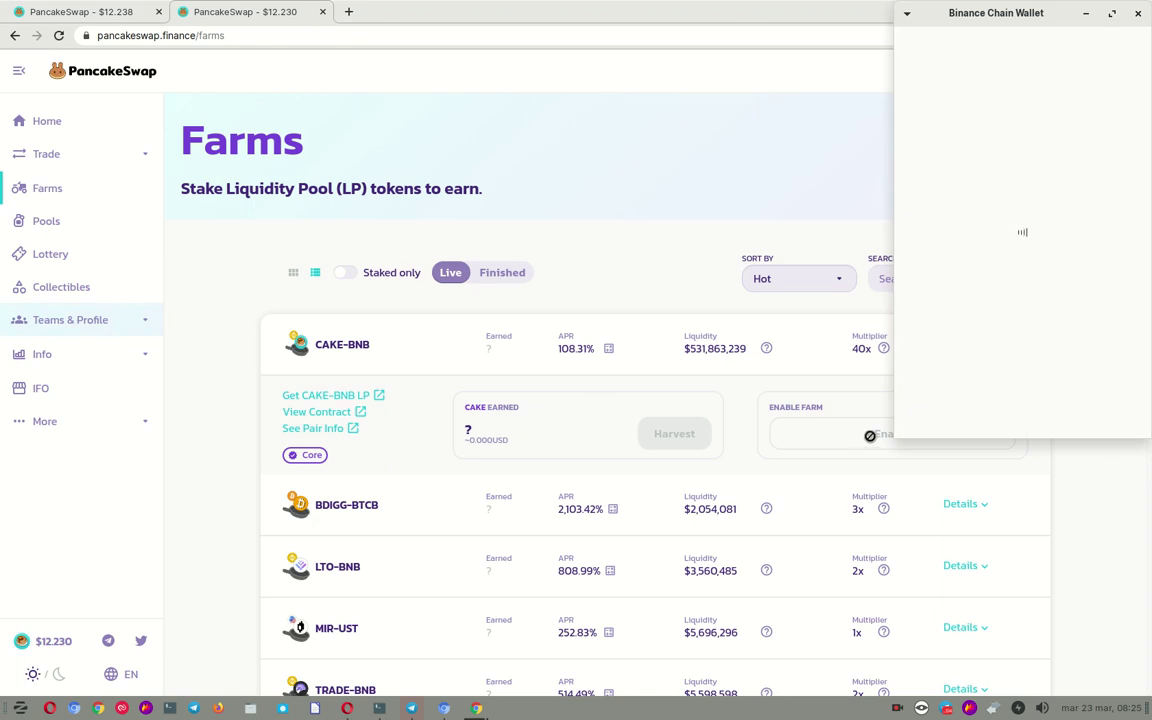
pyautogui.scroll(-4, 1071, 296)
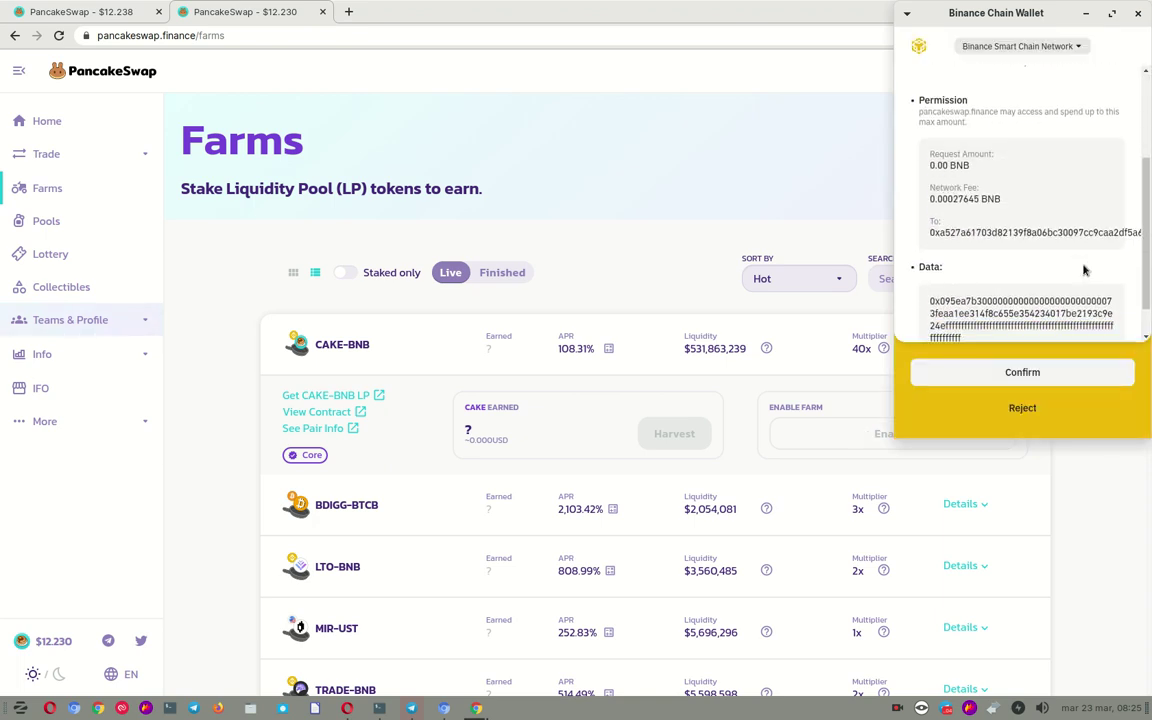
pyautogui.click(1017, 378)
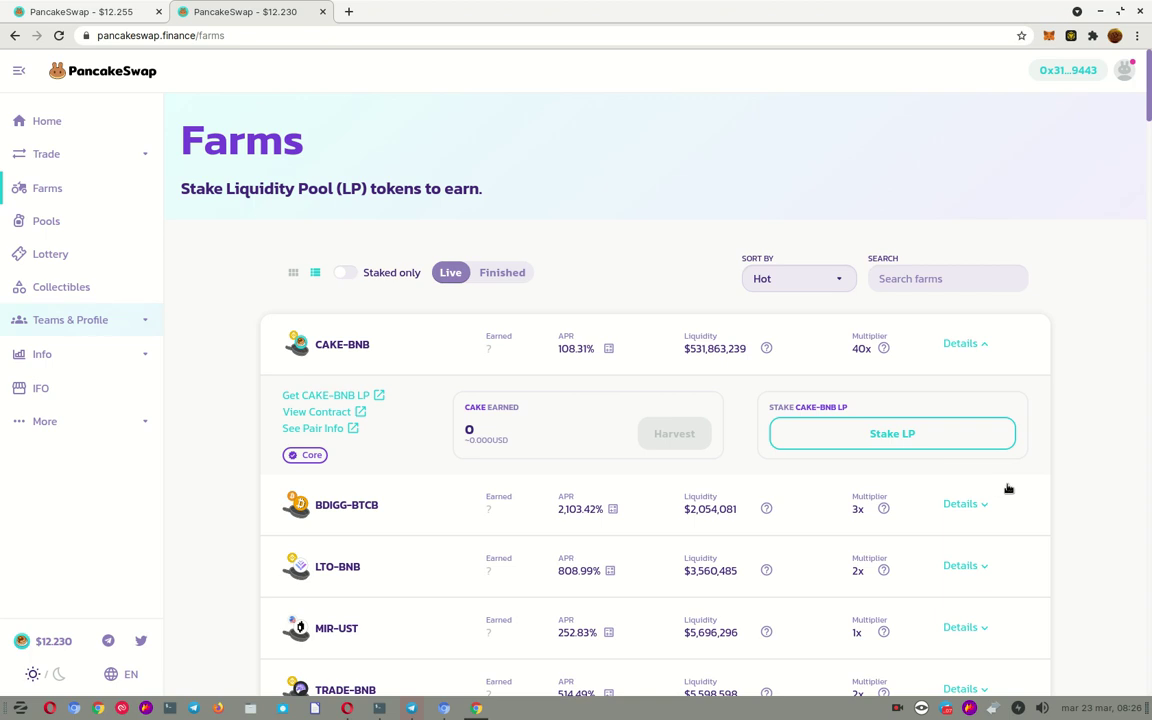
# Stake the maximum amount of CAKE-BNB LP tokens in the farm and approve the transaction in the wallet
pyautogui.click(909, 435)
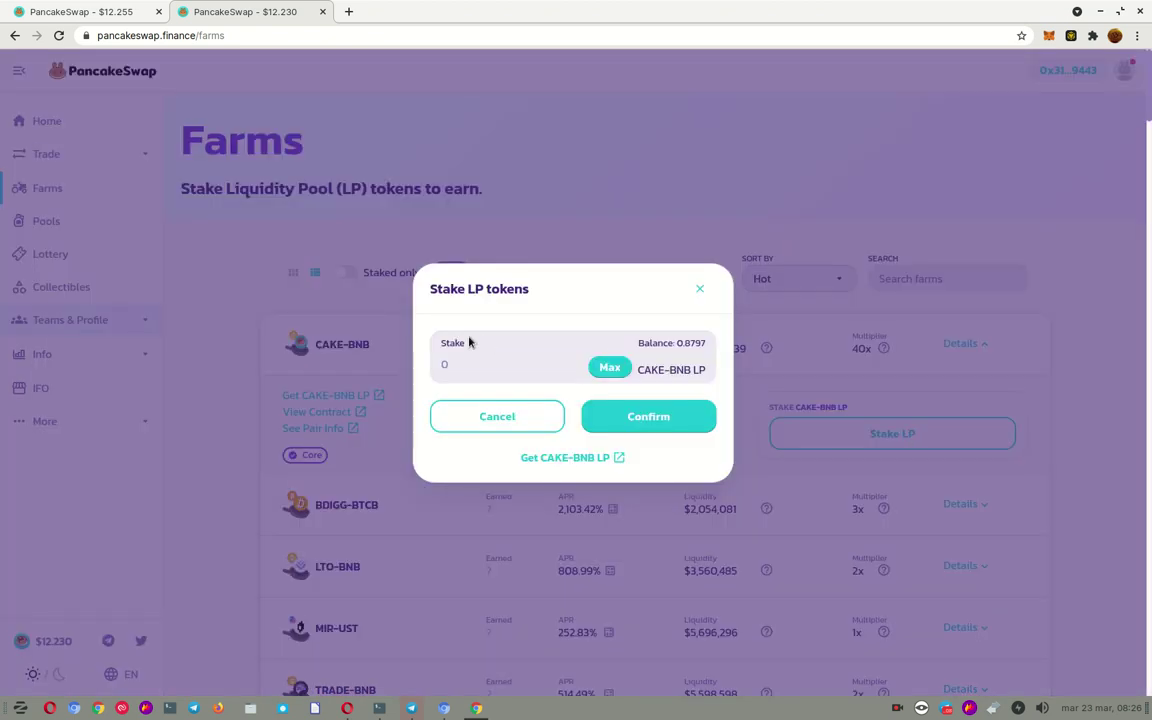
pyautogui.click(612, 369)
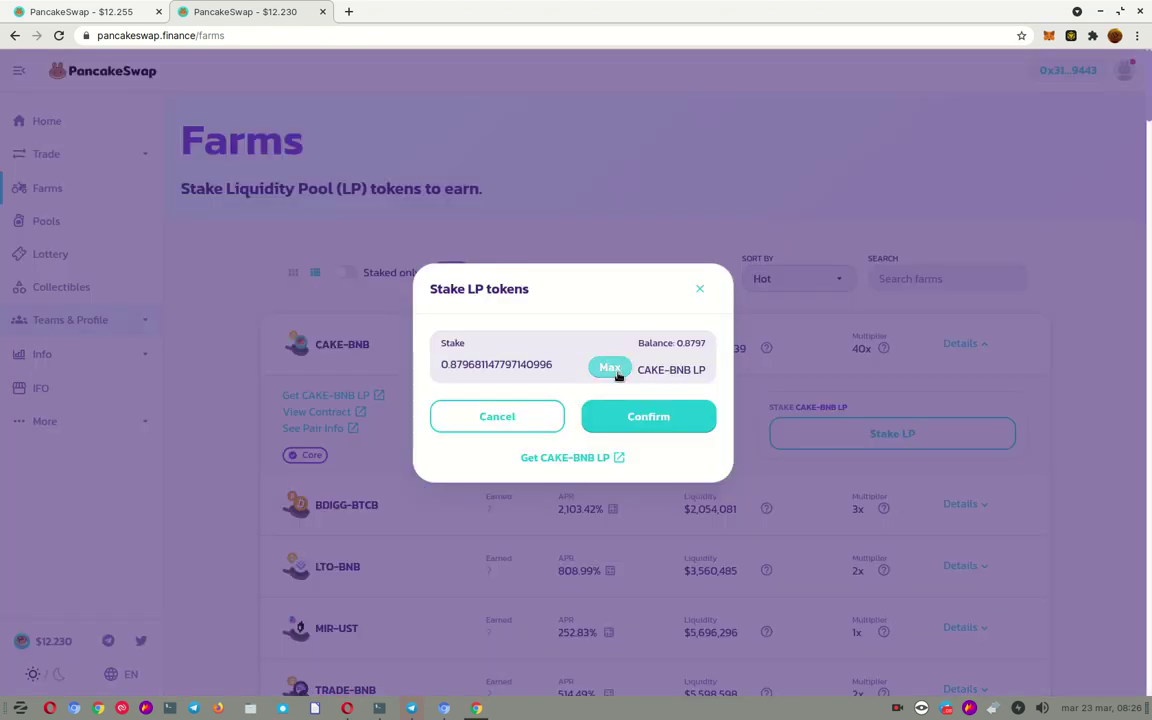
pyautogui.click(648, 415)
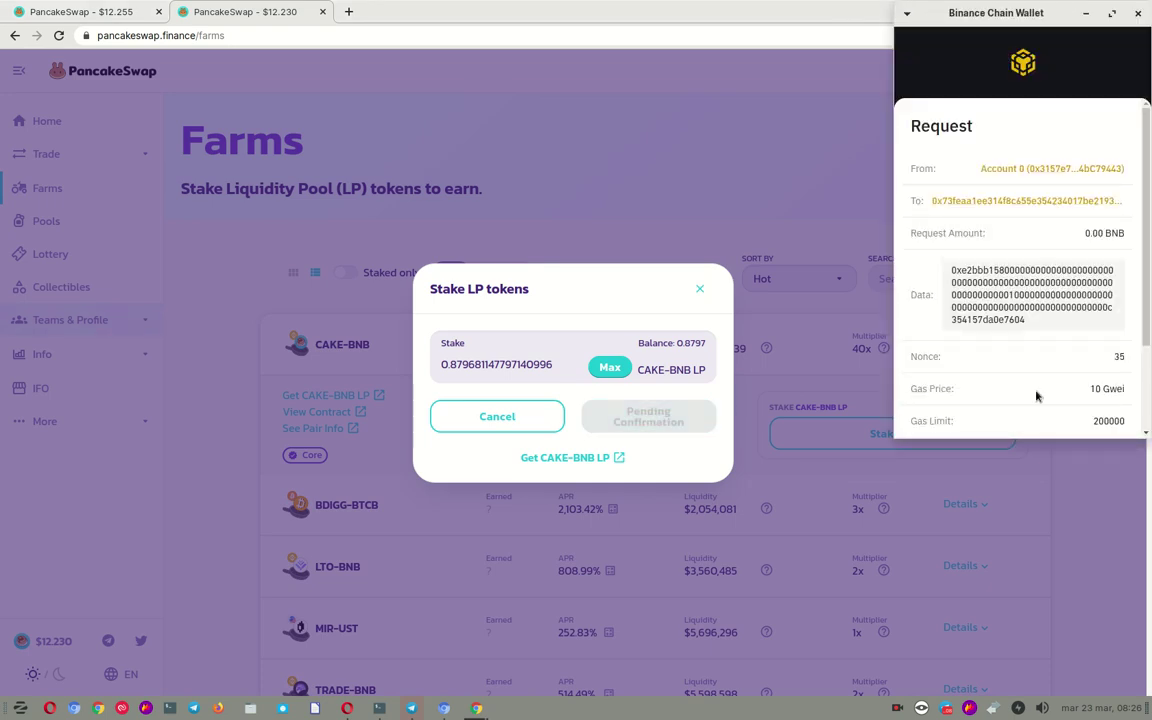
pyautogui.scroll(-2, 1050, 370)
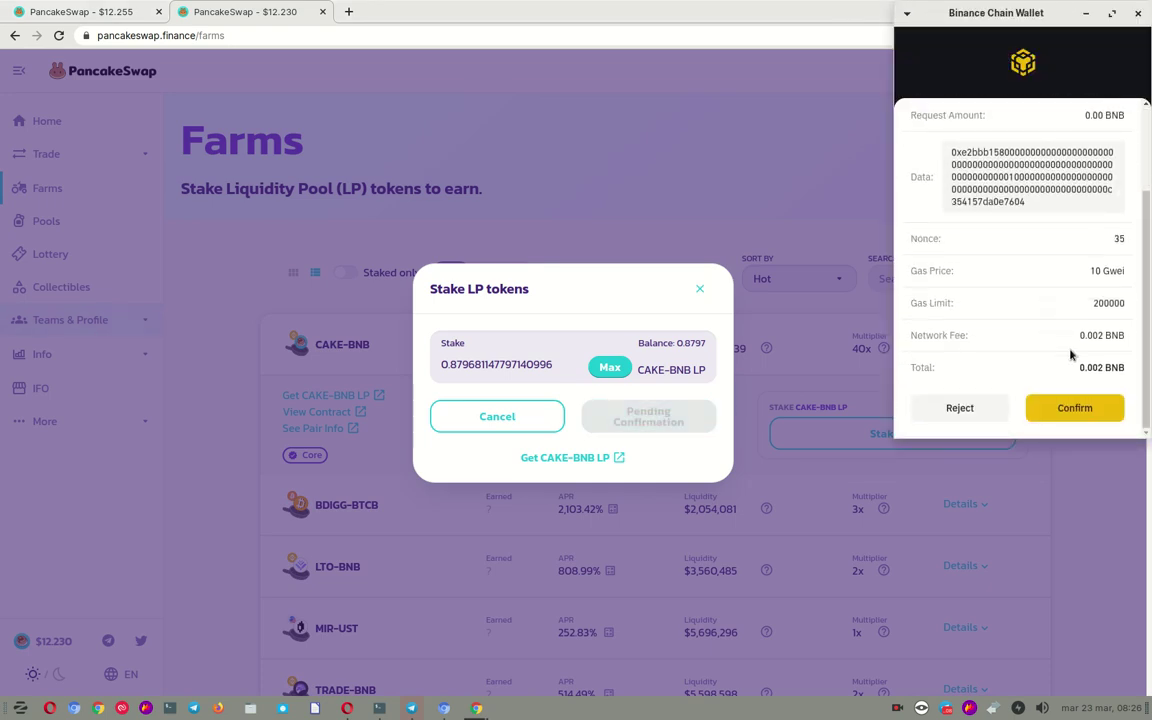
pyautogui.click(1095, 408)
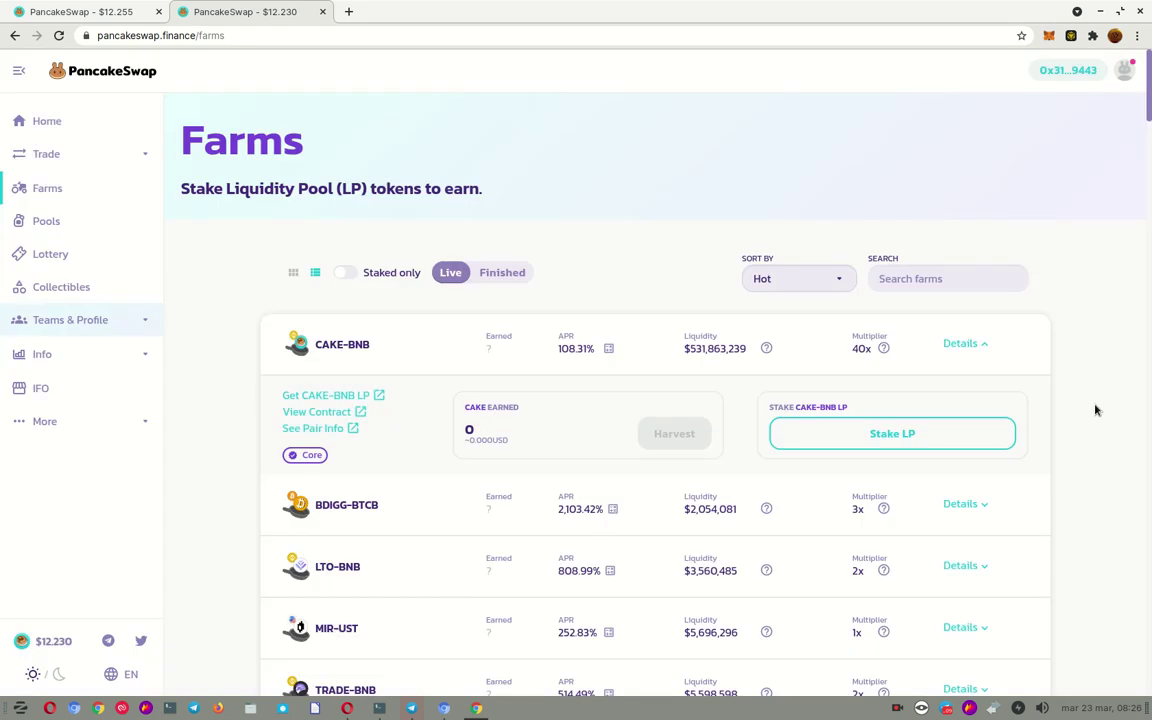
# Submit the CAKE-BNB LP stake again with the maximum balance and approve the request in the Binance Chain Wallet
pyautogui.click(878, 435)
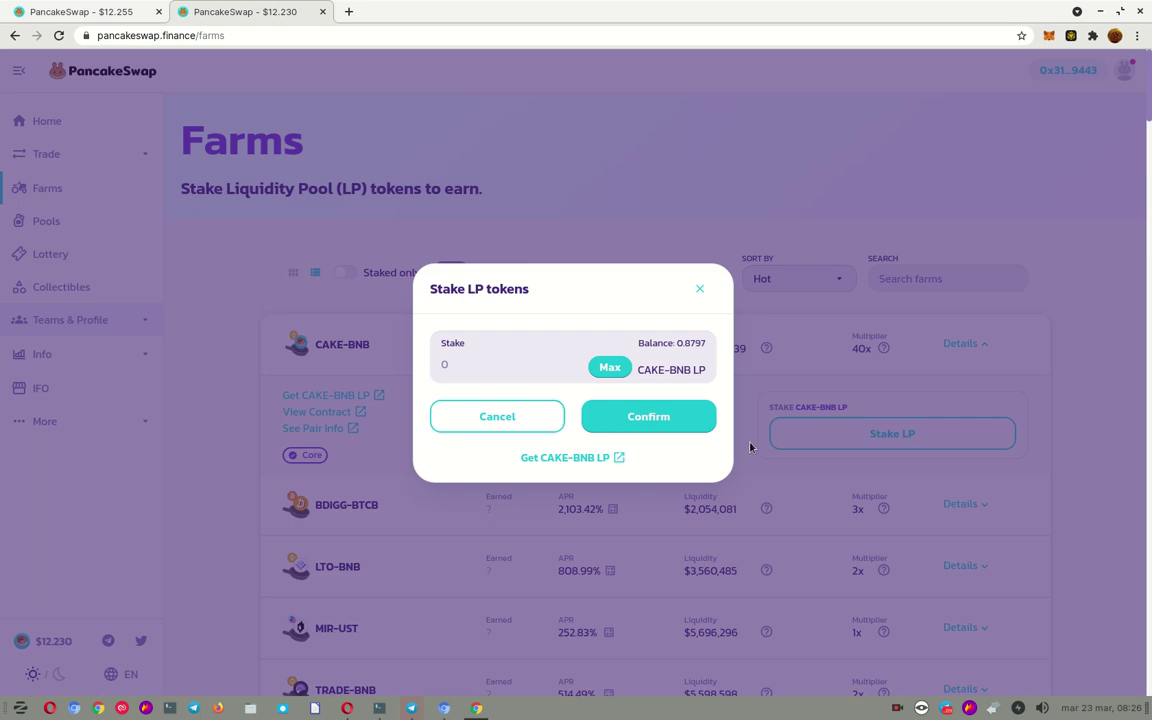
pyautogui.click(609, 367)
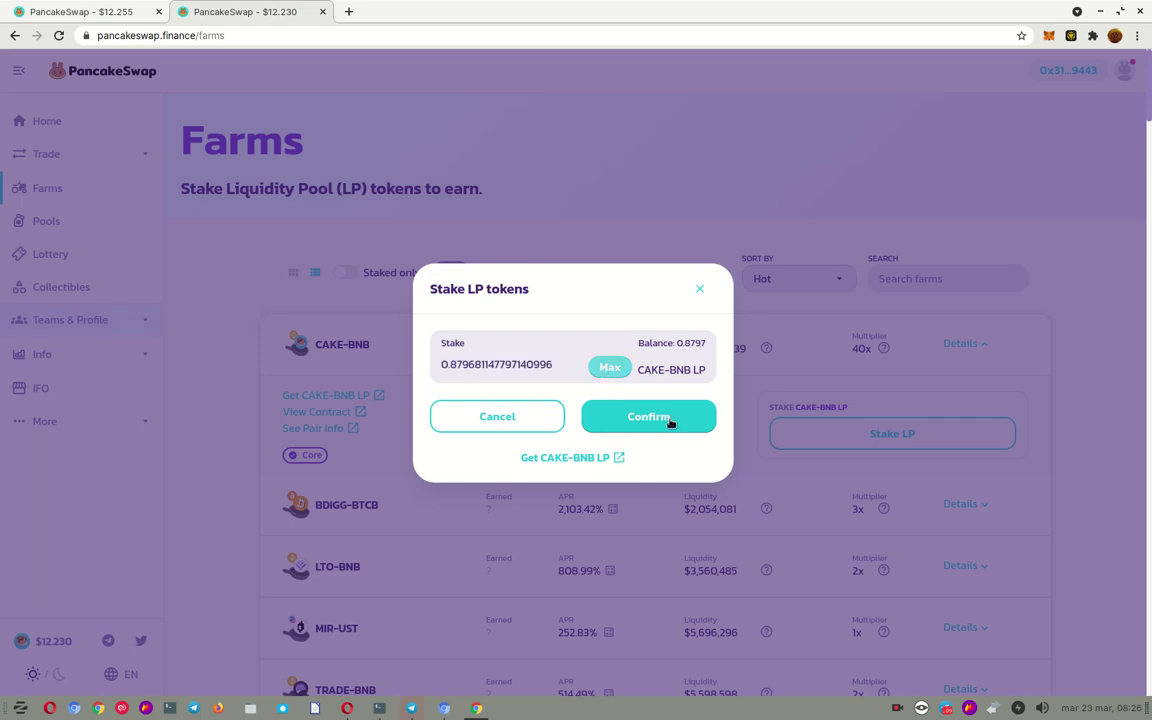
pyautogui.click(669, 419)
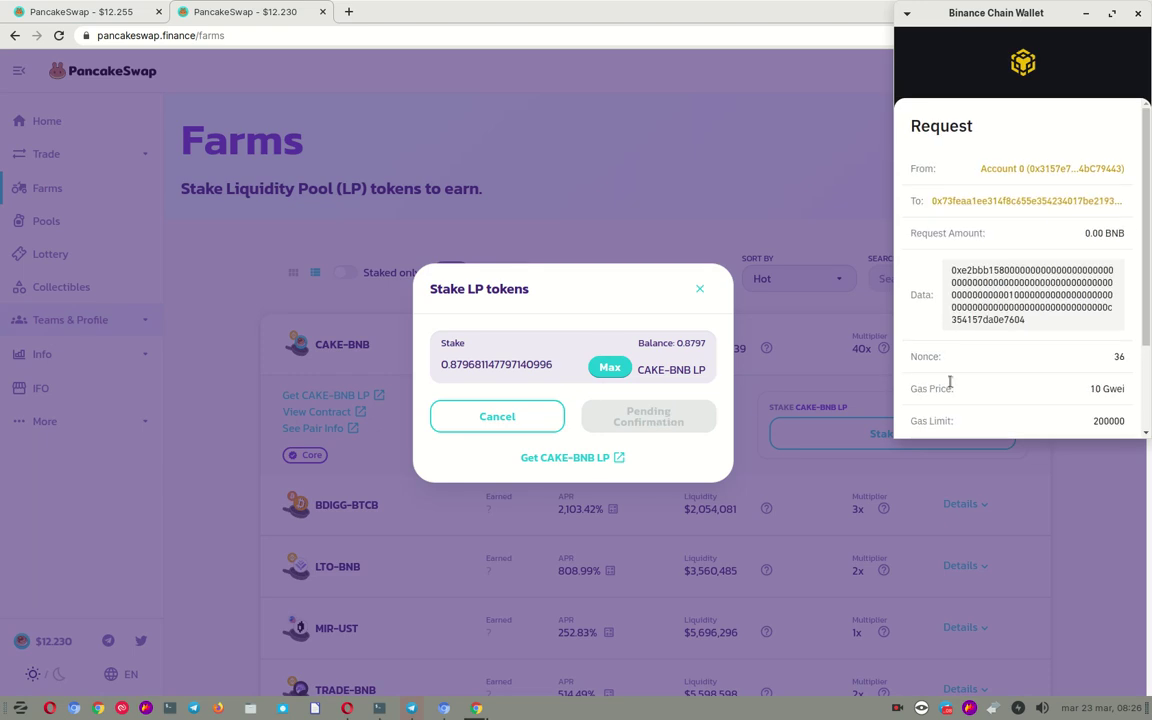
pyautogui.scroll(-3, 1050, 300)
pyautogui.click(1076, 409)
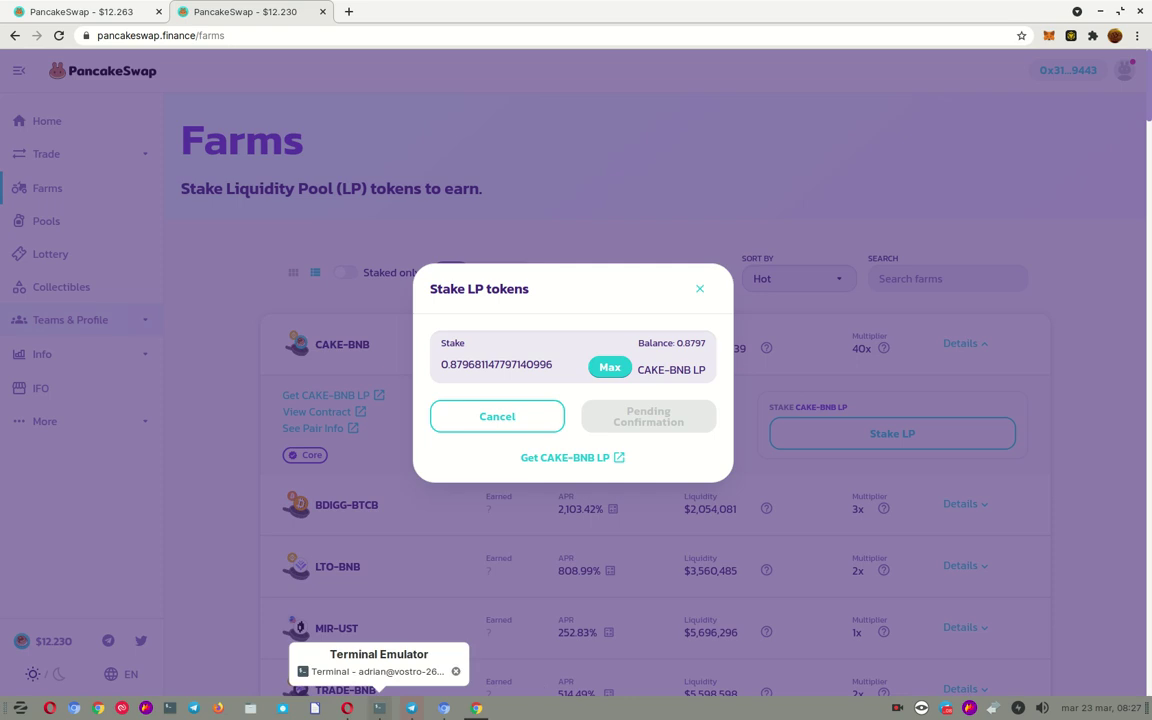
pyautogui.click(379, 708)
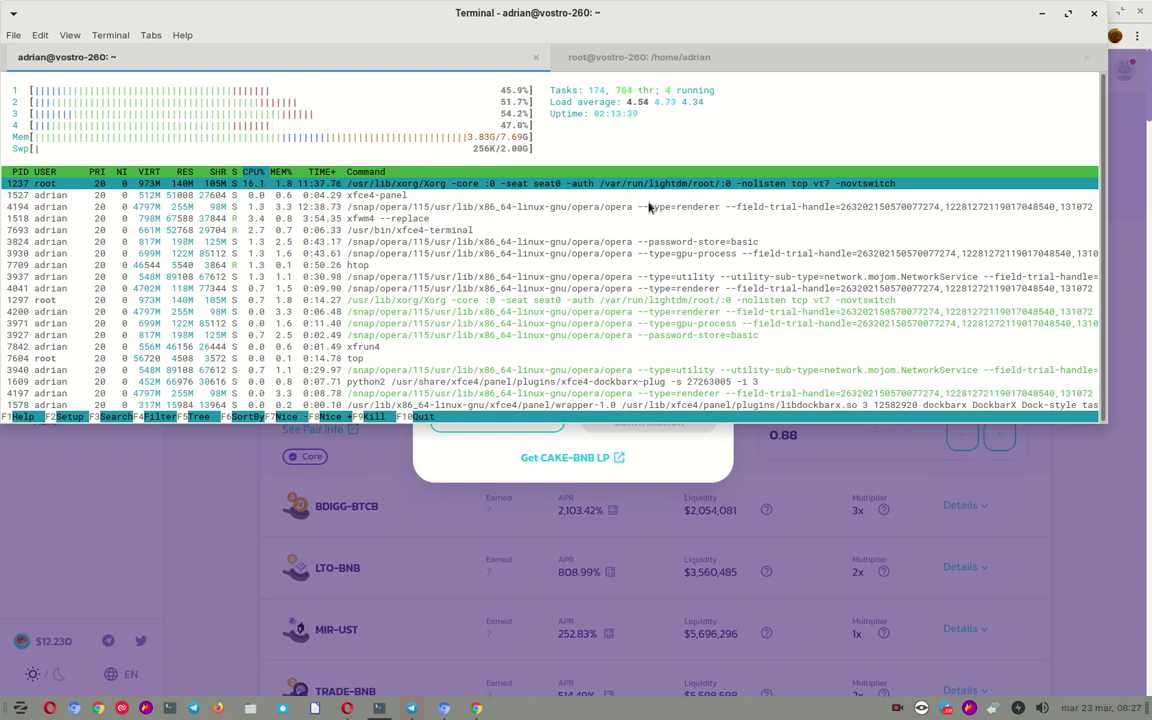
pyautogui.hotkey('alt', 'Tab')
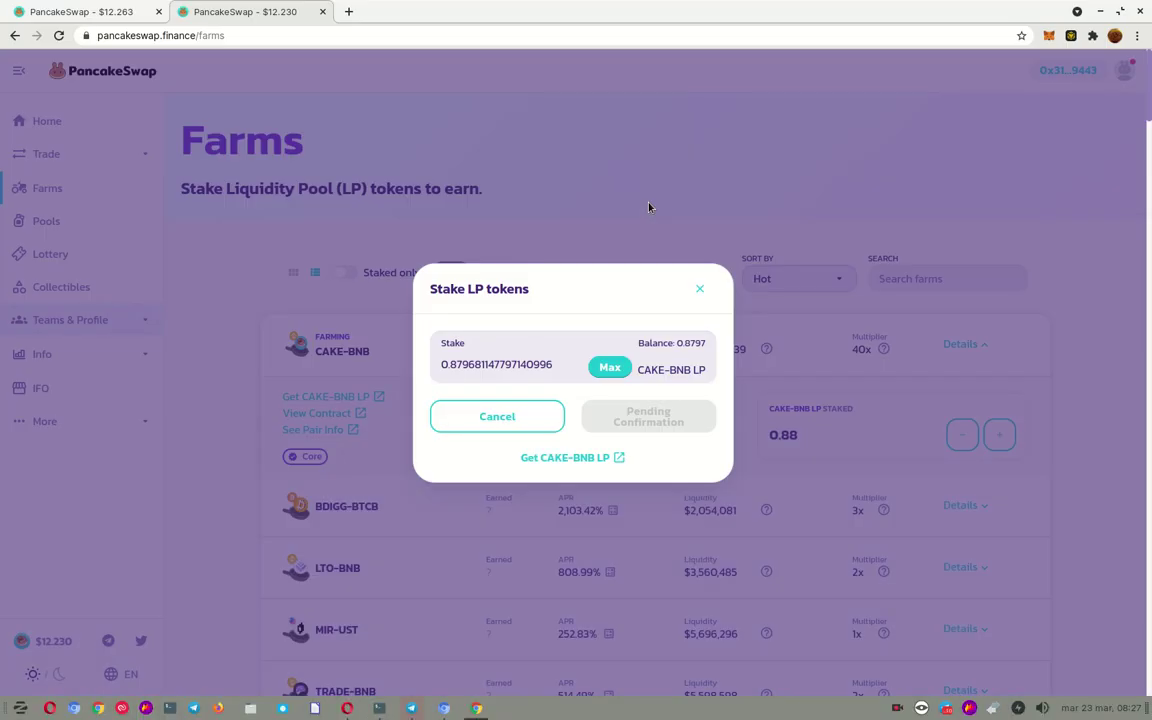